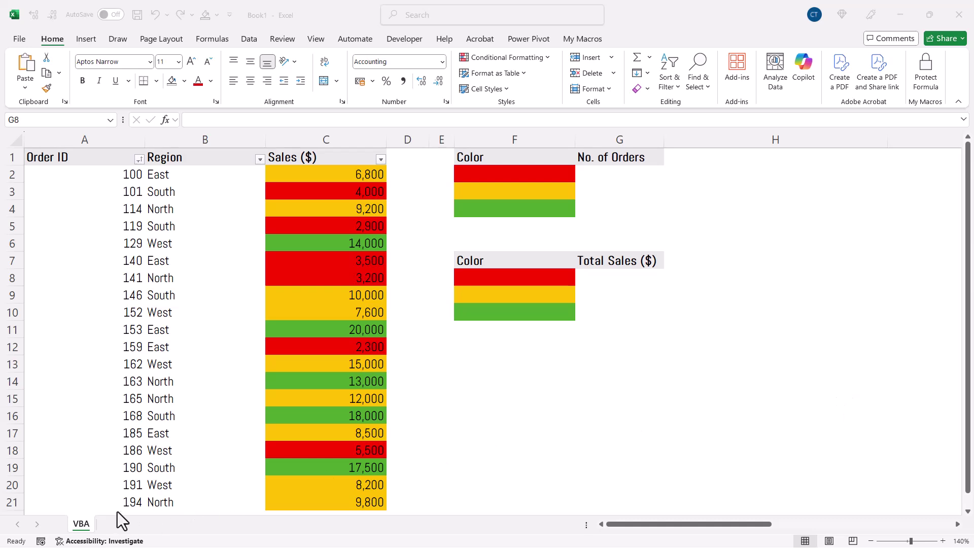
Open the VBA sheet's code window with View Code from its tab menu.
{"action": "right_click", "coordinate": [82, 528]}
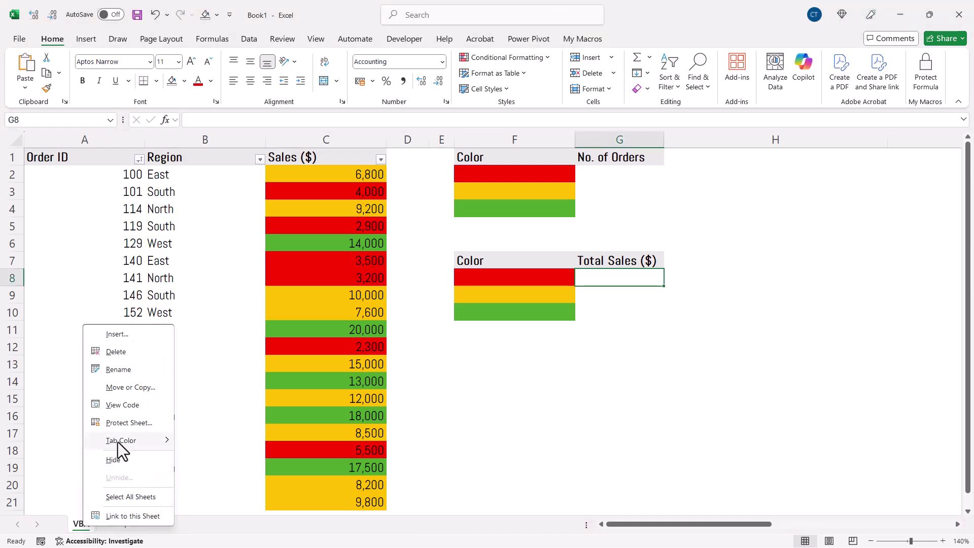
{"action": "left_click", "coordinate": [118, 406]}
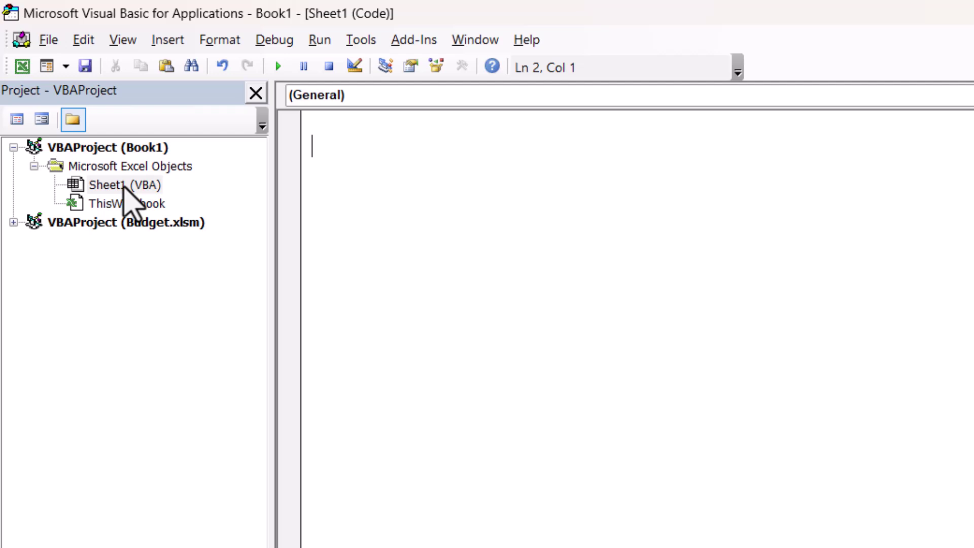
Paste Worksheet_SelectionChange code recalculating on C2:C21,L2:L21 into Sheet1, then return to the workbook.
{"action": "left_click", "coordinate": [124, 186]}
{"action": "left_click", "coordinate": [332, 162]}
{"action": "left_click", "coordinate": [324, 137]}
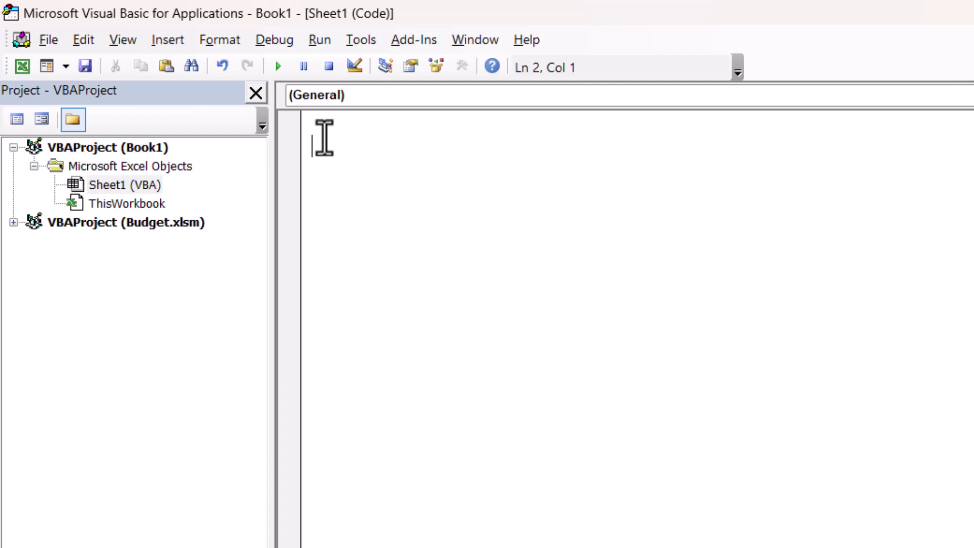
{"action": "type", "text": "Private Sub Worksheet_SelectionChange(ByVal Target As range) If Not Intersect(Target, range(\"C2:C21,L2:L21\")) Is Nothing Then     Application.CalculateFull End If End Sub"}
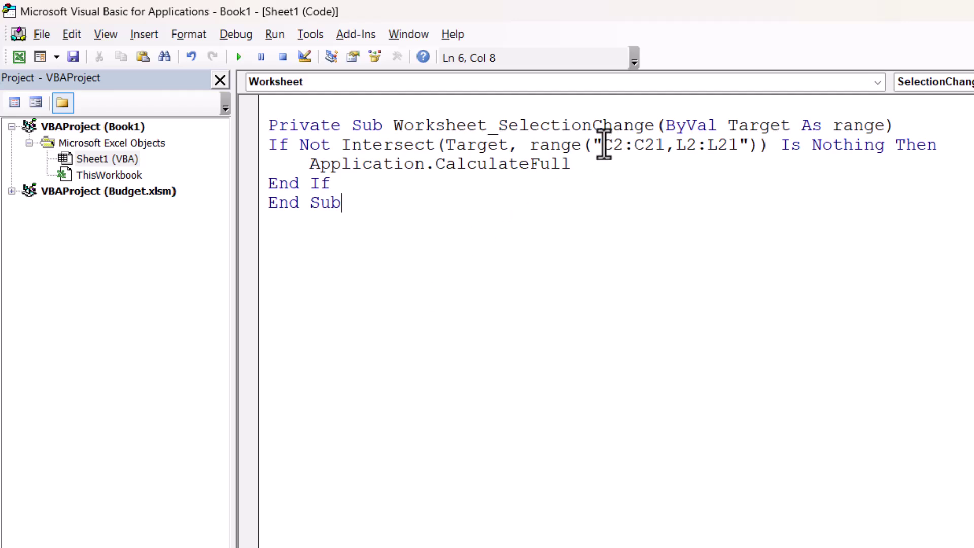
{"action": "left_click_drag", "start_coordinate": [603, 145], "coordinate": [736, 145]}
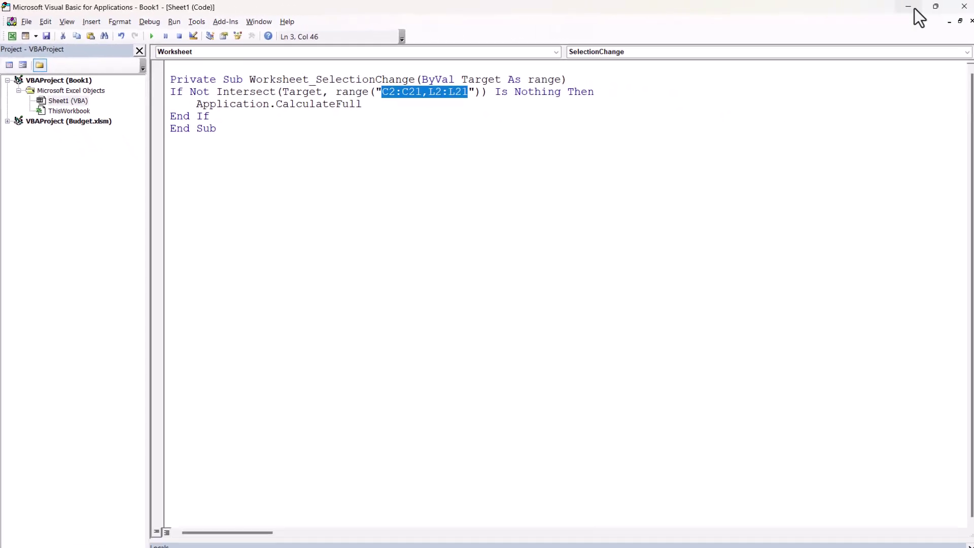
{"action": "left_click", "coordinate": [909, 7]}
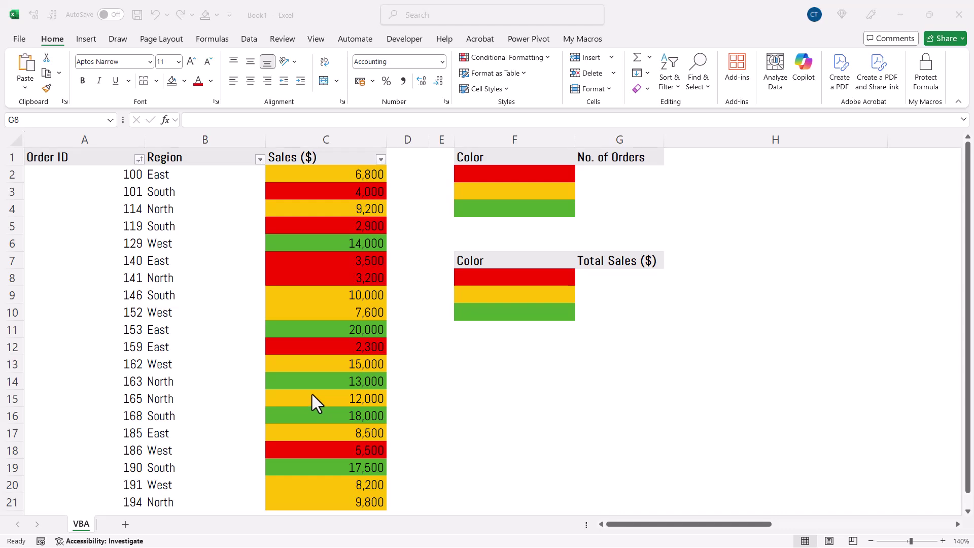
Scroll right to show the font-coloured sales table in columns I to Q.
{"action": "left_click_drag", "start_coordinate": [703, 524], "coordinate": [869, 523]}
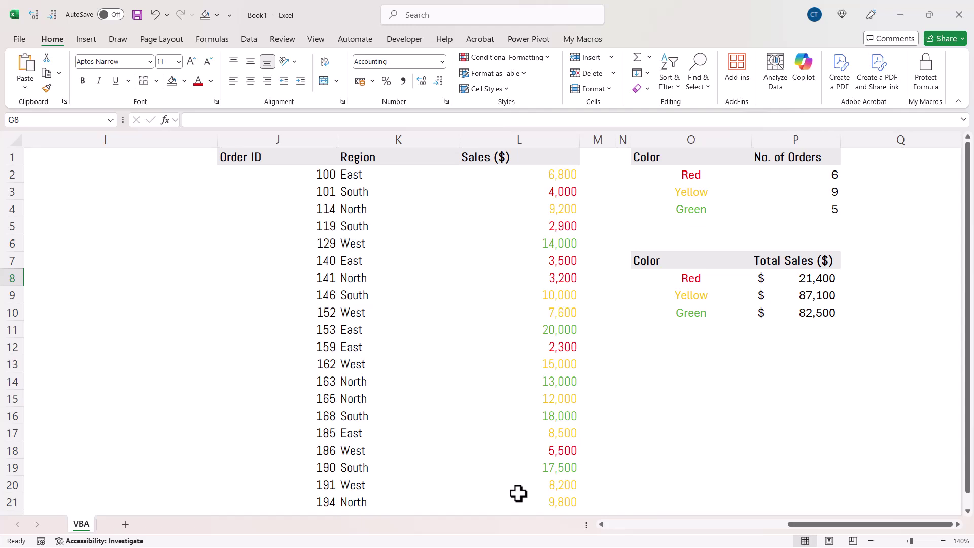
Reopen the VBA sheet's code and highlight its watched range addresses.
{"action": "right_click", "coordinate": [82, 523]}
{"action": "left_click", "coordinate": [132, 401]}
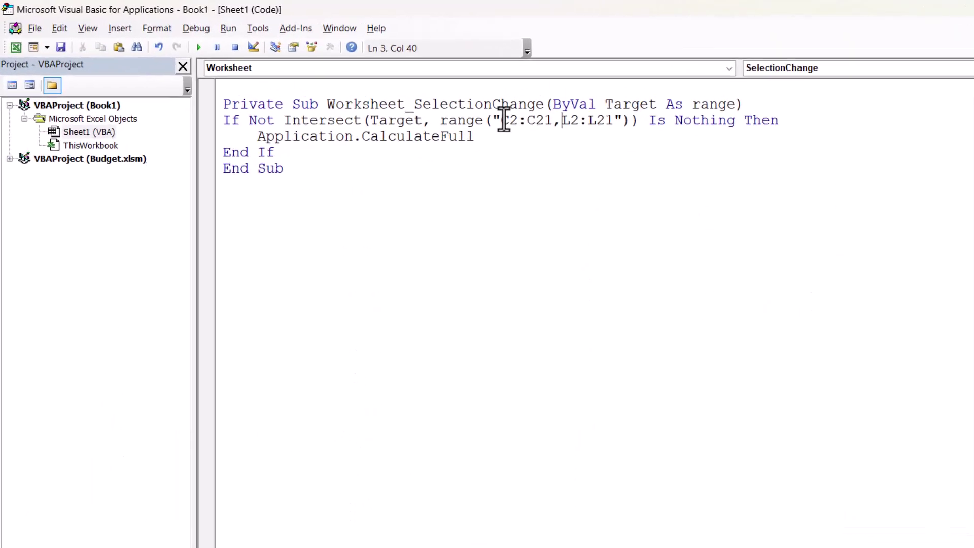
{"action": "left_click_drag", "start_coordinate": [493, 117], "coordinate": [604, 118]}
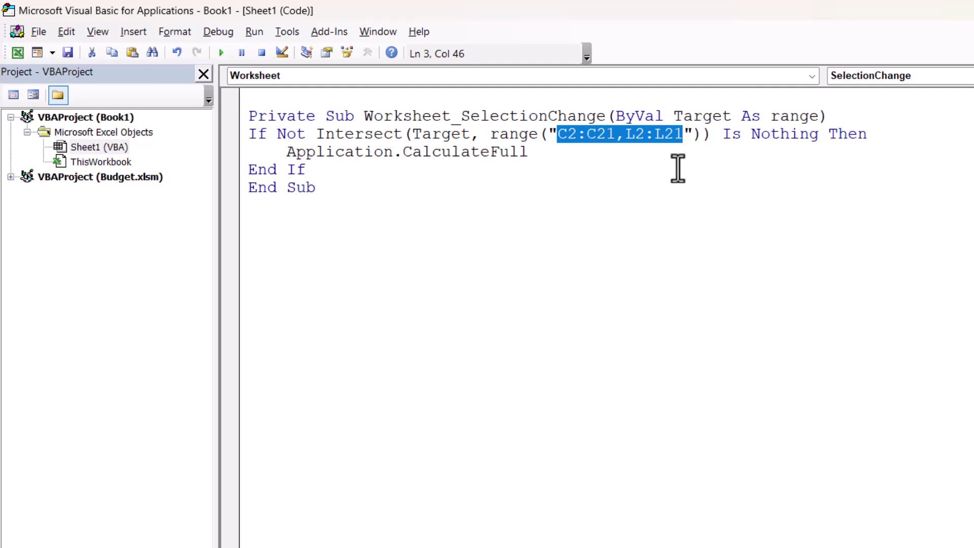
Delete ',L2:L21' from the trigger range, then undo to restore it.
{"action": "left_click_drag", "start_coordinate": [615, 134], "coordinate": [682, 136]}
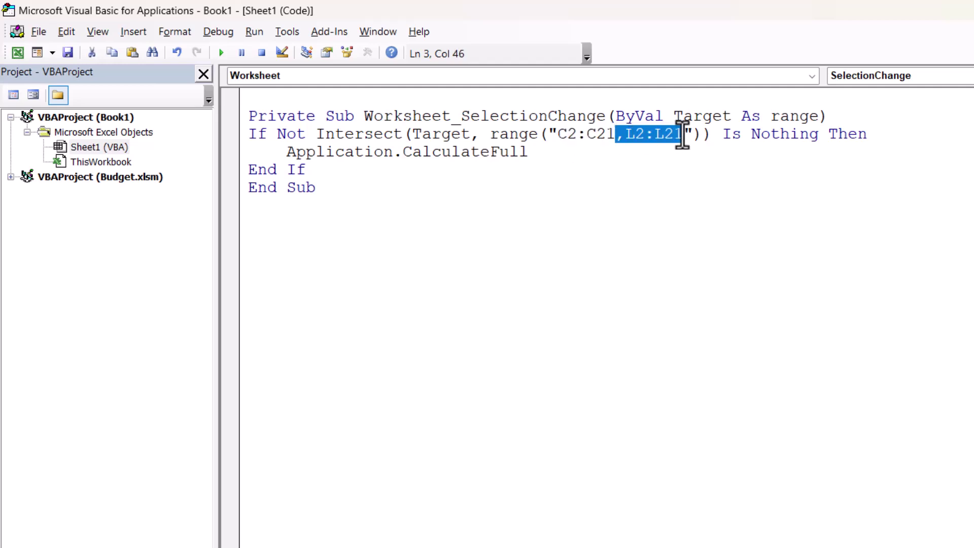
{"action": "key", "text": "Delete"}
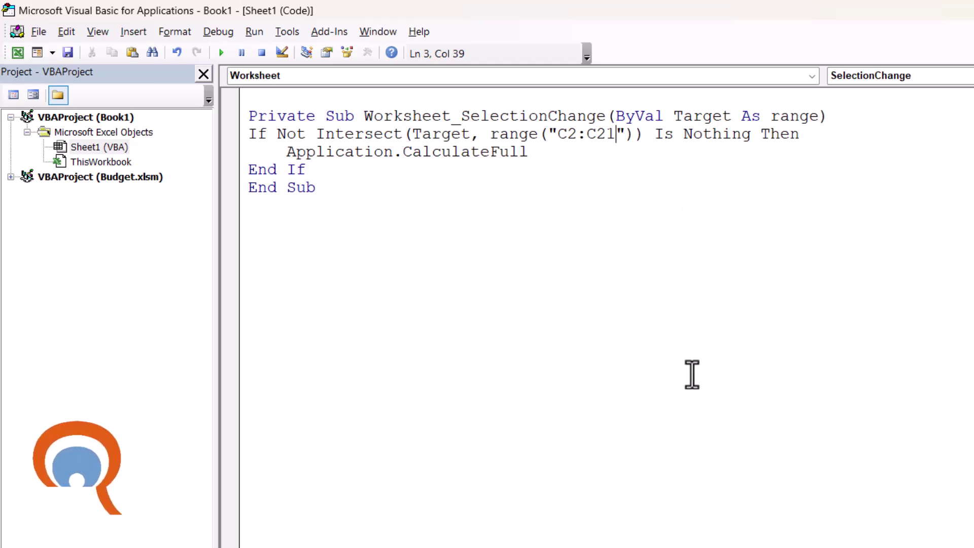
{"action": "key", "text": "ctrl+z"}
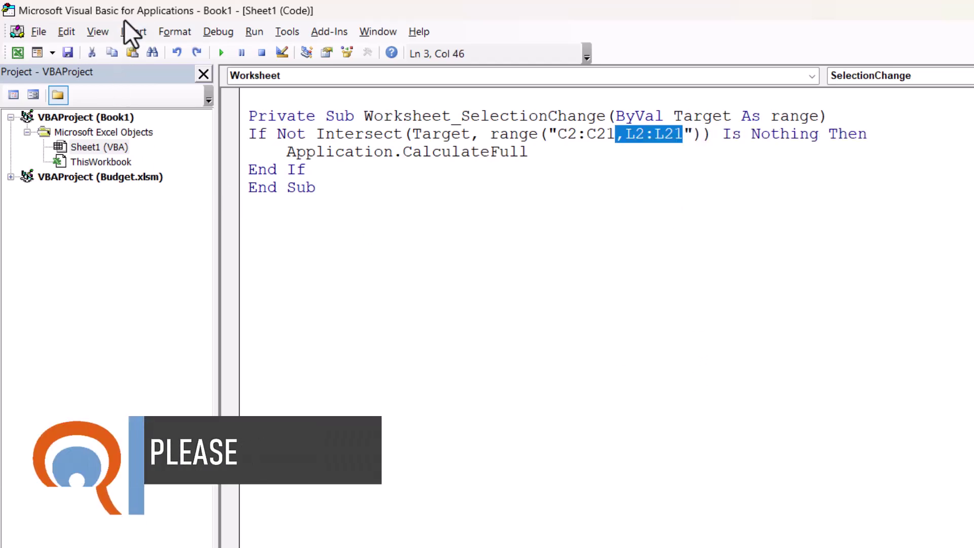
Insert a new standard module, Module1, into the Book1 project.
{"action": "left_click", "coordinate": [128, 32]}
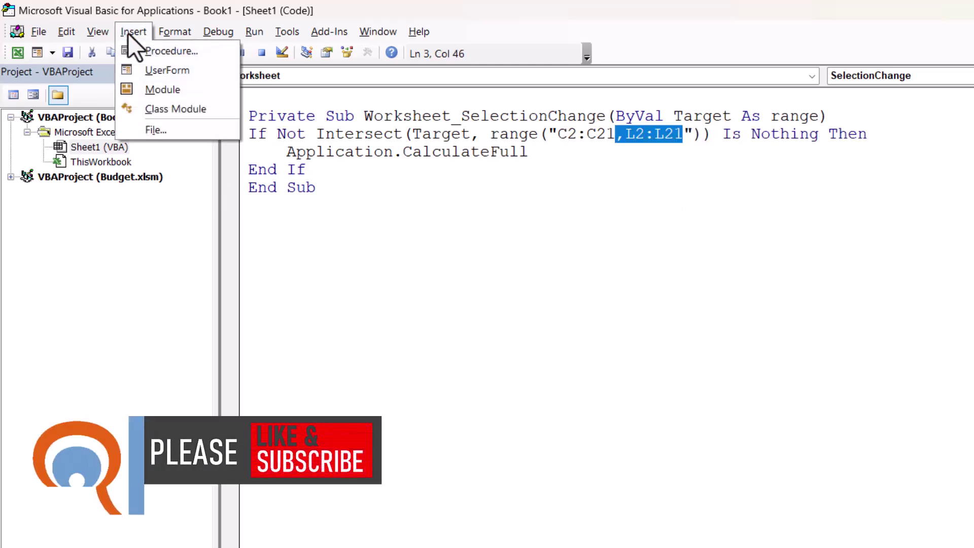
{"action": "left_click", "coordinate": [151, 89]}
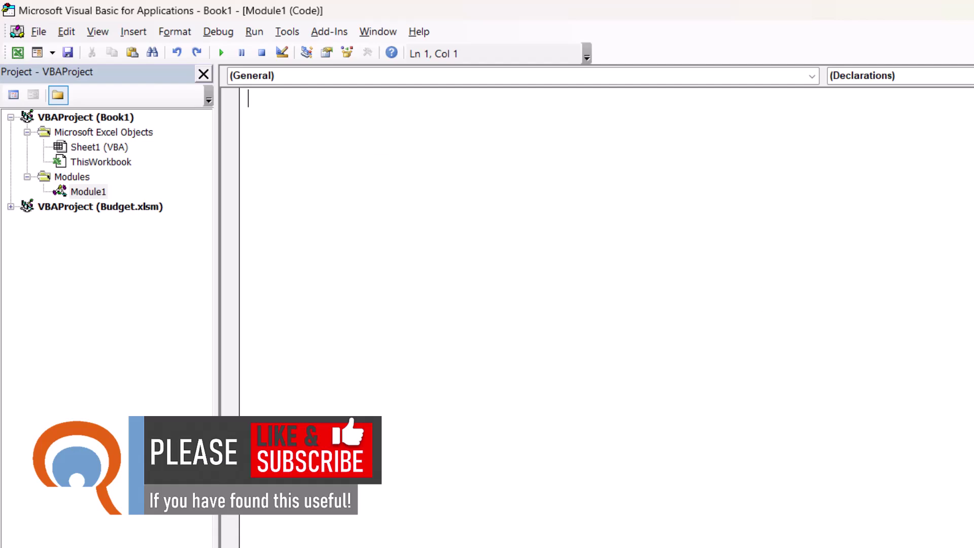
Paste the COUNTCOLOR and SUMCOLOR functions into Module1 and review the code.
{"action": "key", "text": "ctrl+v"}
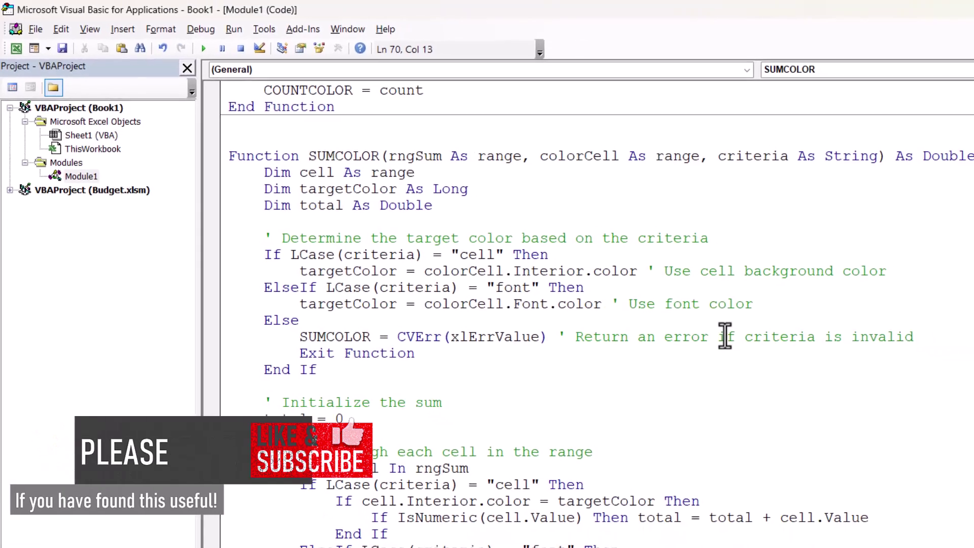
{"action": "scroll", "coordinate": [725, 337], "scroll_direction": "up", "scroll_amount": 11}
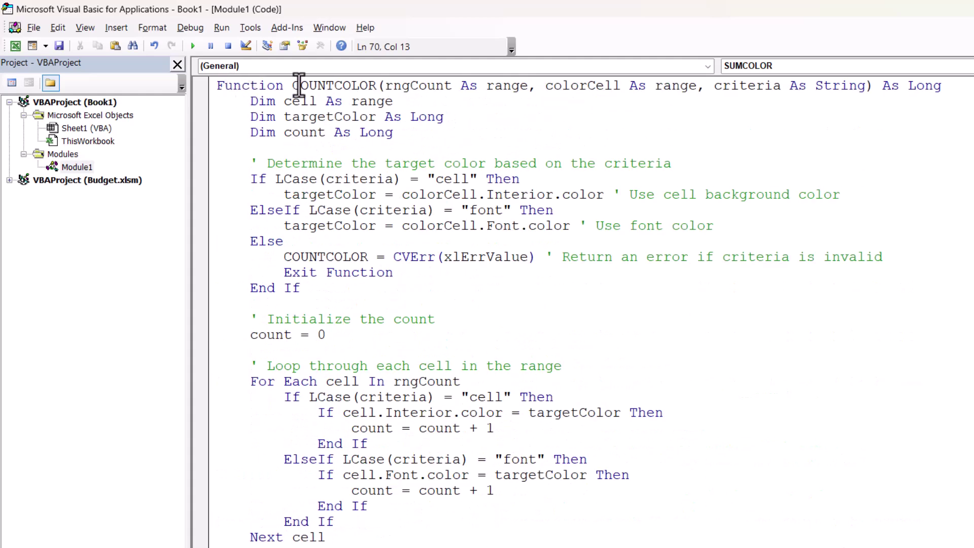
{"action": "left_click_drag", "start_coordinate": [292, 85], "coordinate": [376, 86]}
{"action": "scroll", "coordinate": [398, 451], "scroll_direction": "down", "scroll_amount": 6}
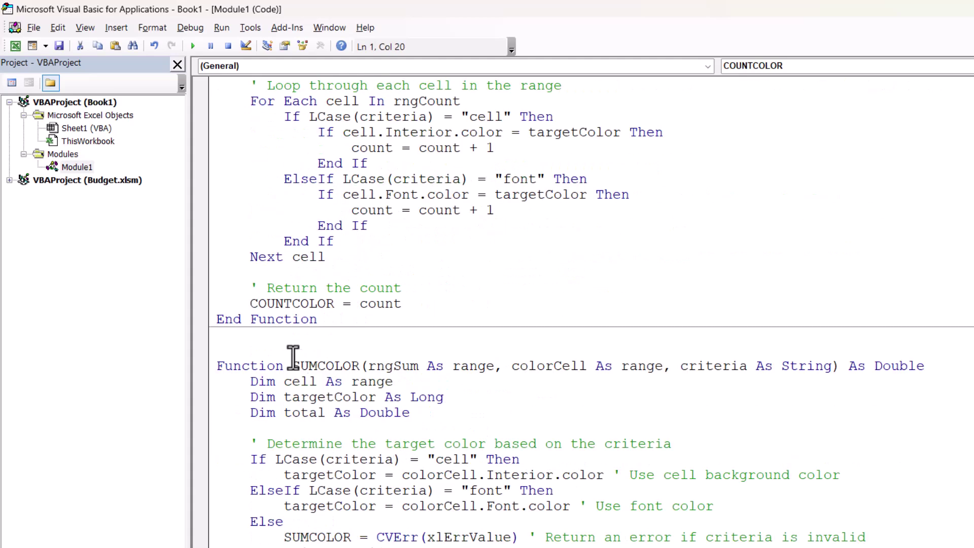
{"action": "scroll", "coordinate": [567, 327], "scroll_direction": "up", "scroll_amount": 6}
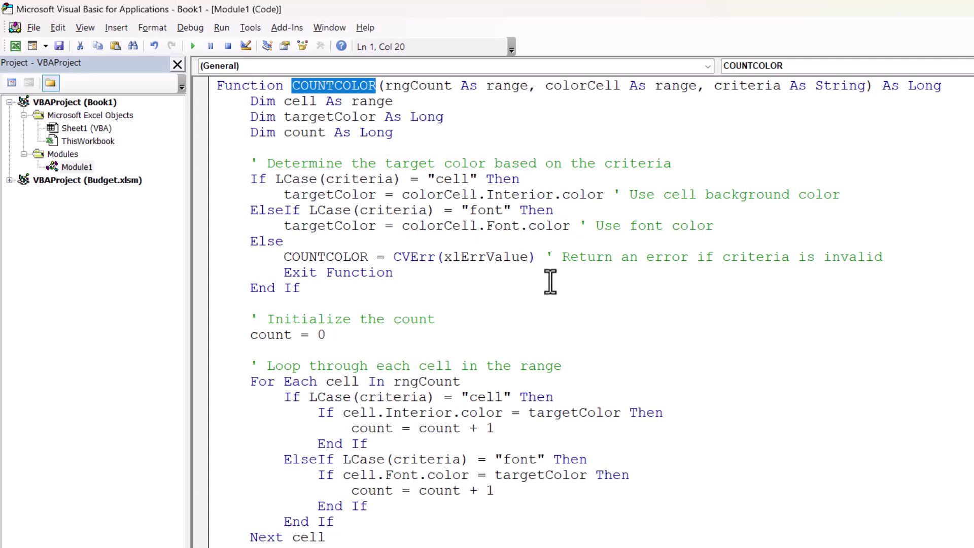
{"action": "scroll", "coordinate": [503, 406], "scroll_direction": "down", "scroll_amount": 2}
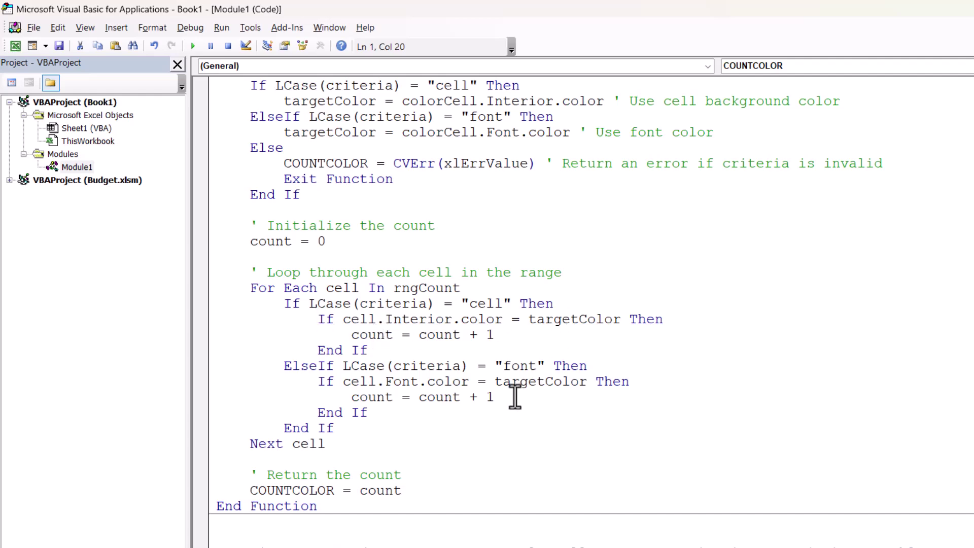
{"action": "scroll", "coordinate": [445, 431], "scroll_direction": "down", "scroll_amount": 5}
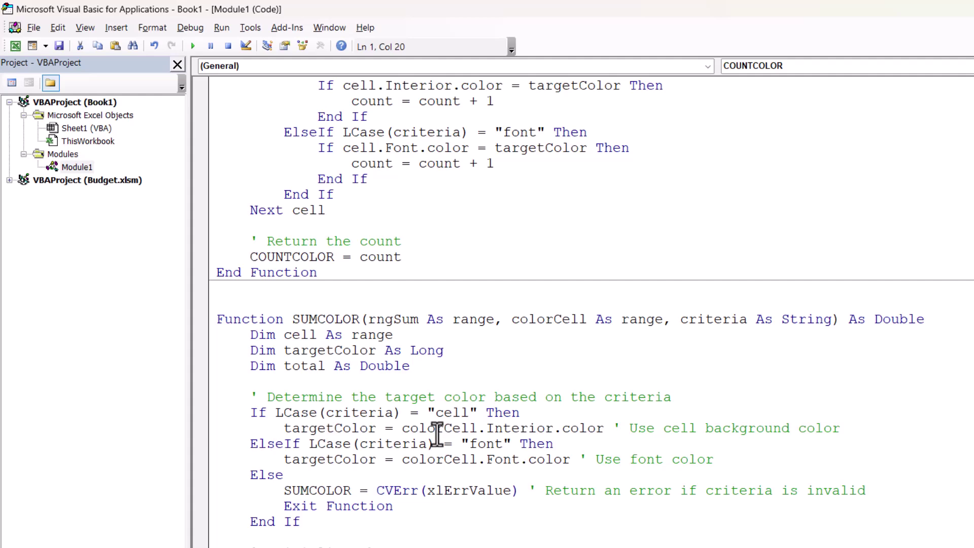
{"action": "scroll", "coordinate": [437, 433], "scroll_direction": "down", "scroll_amount": 3}
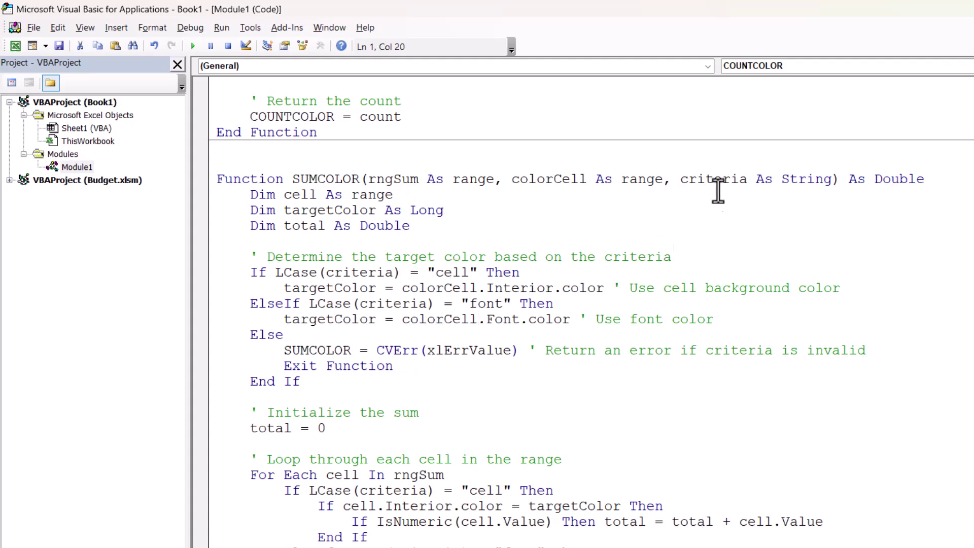
{"action": "scroll", "coordinate": [759, 183], "scroll_direction": "down", "scroll_amount": 1}
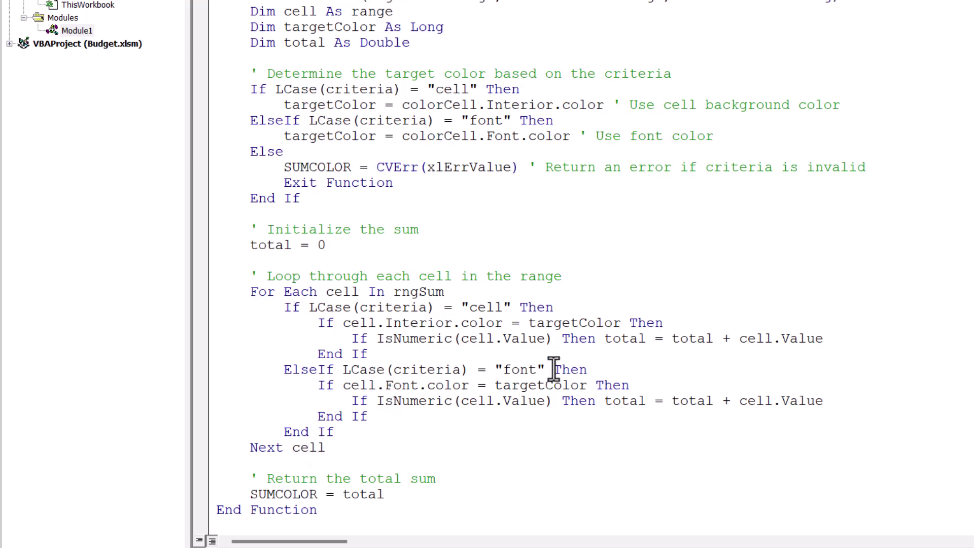
{"action": "left_click_drag", "start_coordinate": [671, 338], "coordinate": [710, 339]}
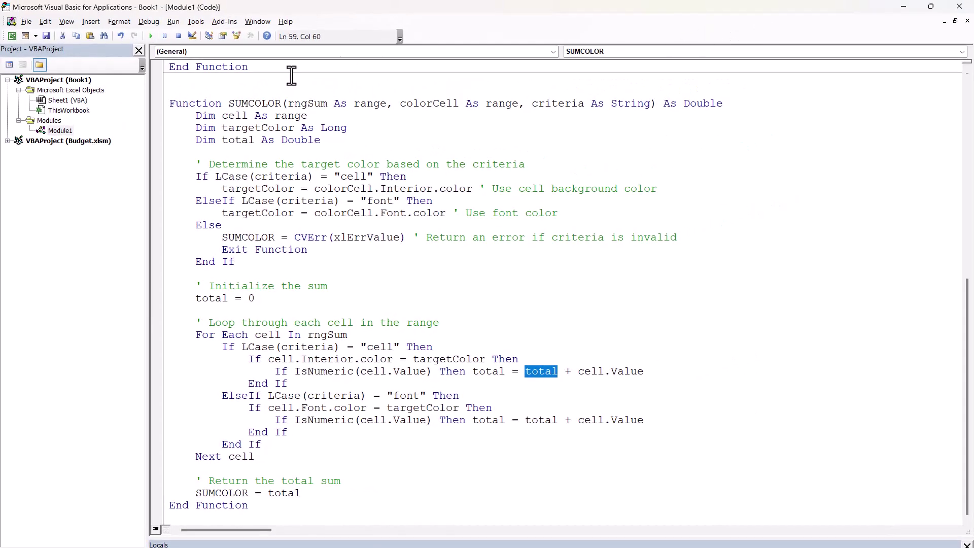
Back in the workbook, start a COUNTCOLOR formula in G2 on absolute range $C$2:$C$21.
{"action": "left_click", "coordinate": [966, 6]}
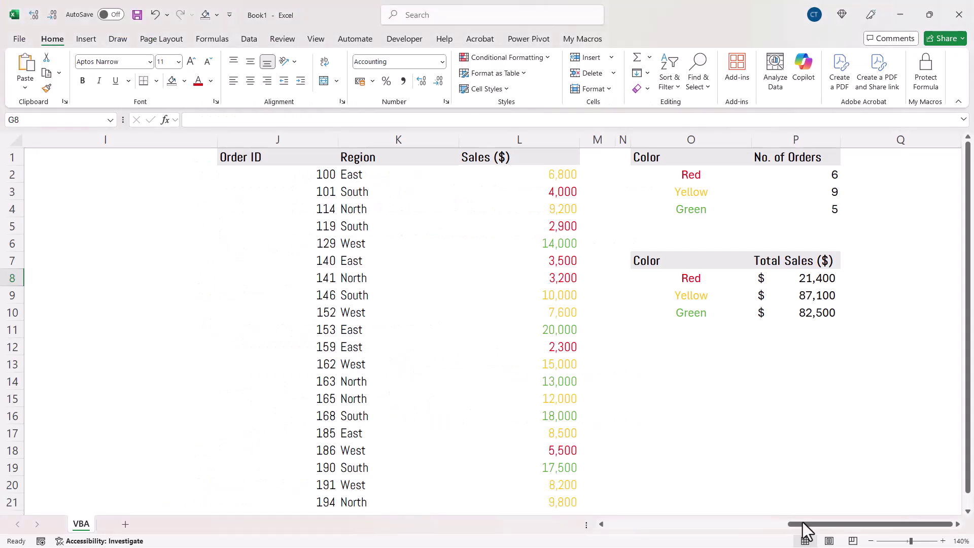
{"action": "left_click_drag", "start_coordinate": [807, 523], "coordinate": [639, 528]}
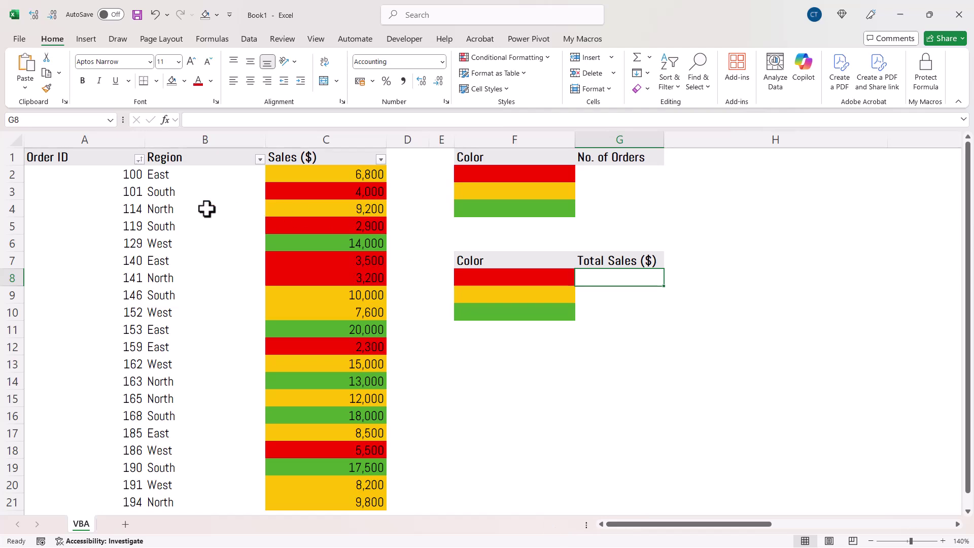
{"action": "left_click", "coordinate": [619, 172]}
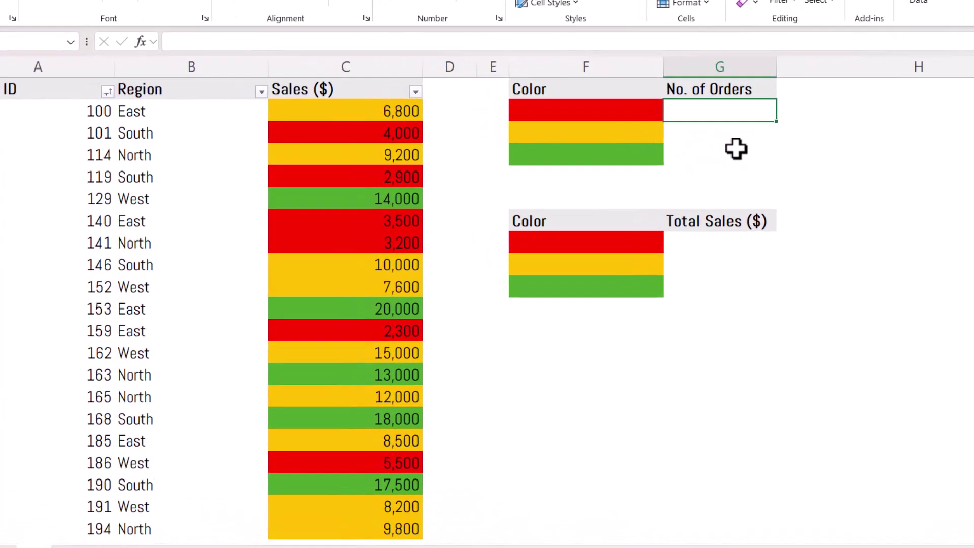
{"action": "type", "text": "=c"}
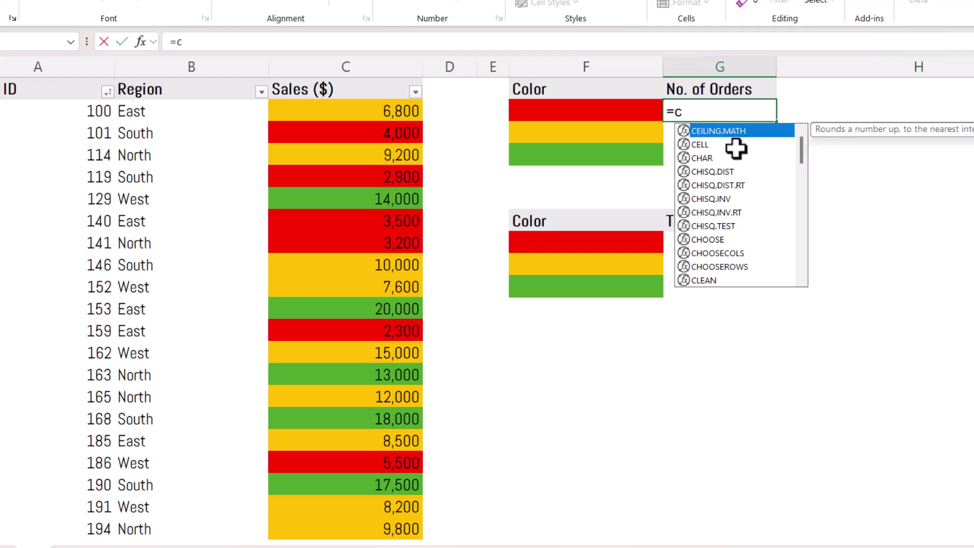
{"action": "type", "text": "oun"}
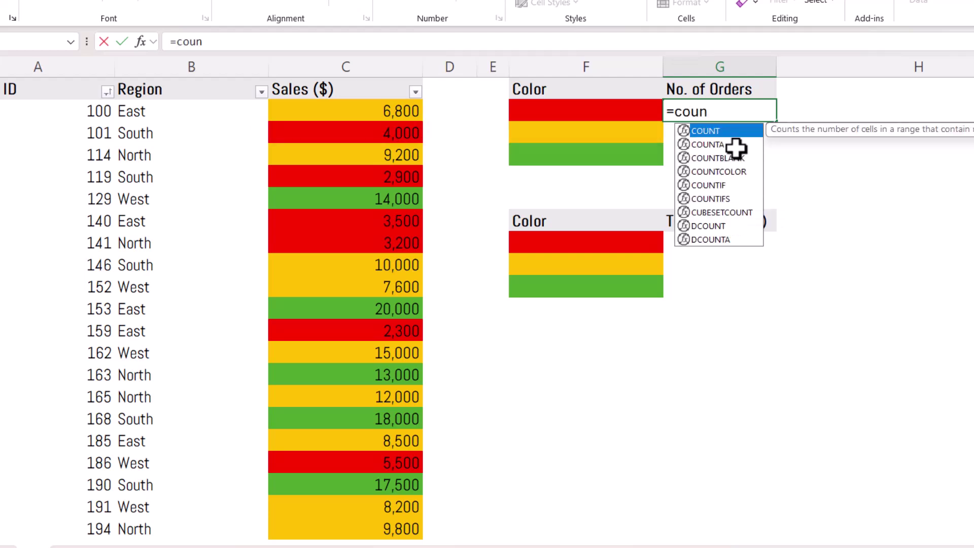
{"action": "double_click", "coordinate": [708, 172]}
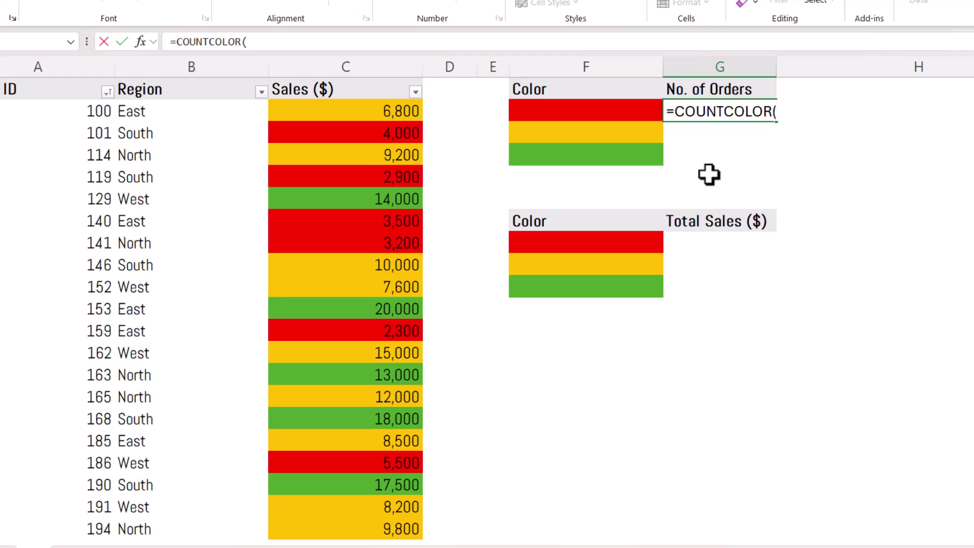
{"action": "key", "text": "ctrl+shift+a"}
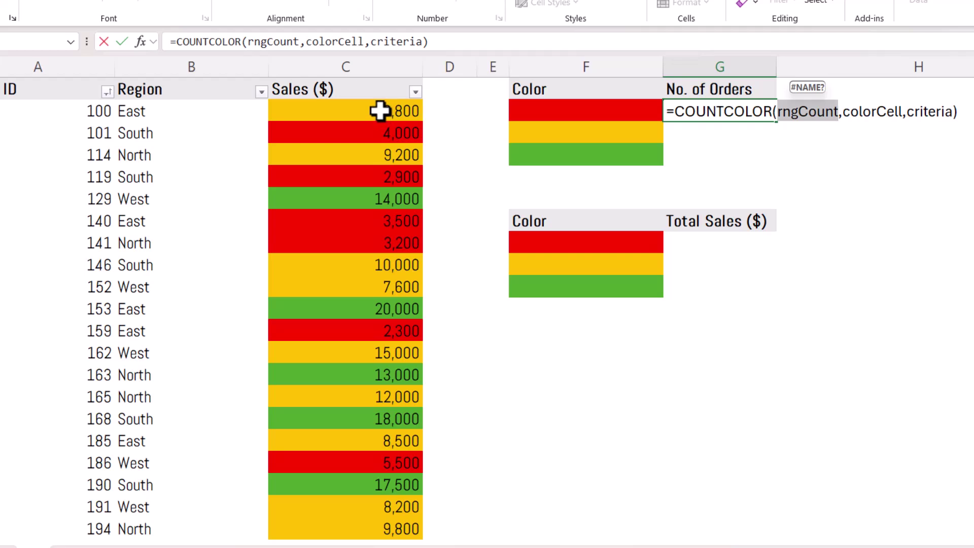
{"action": "left_click_drag", "start_coordinate": [380, 111], "coordinate": [344, 528]}
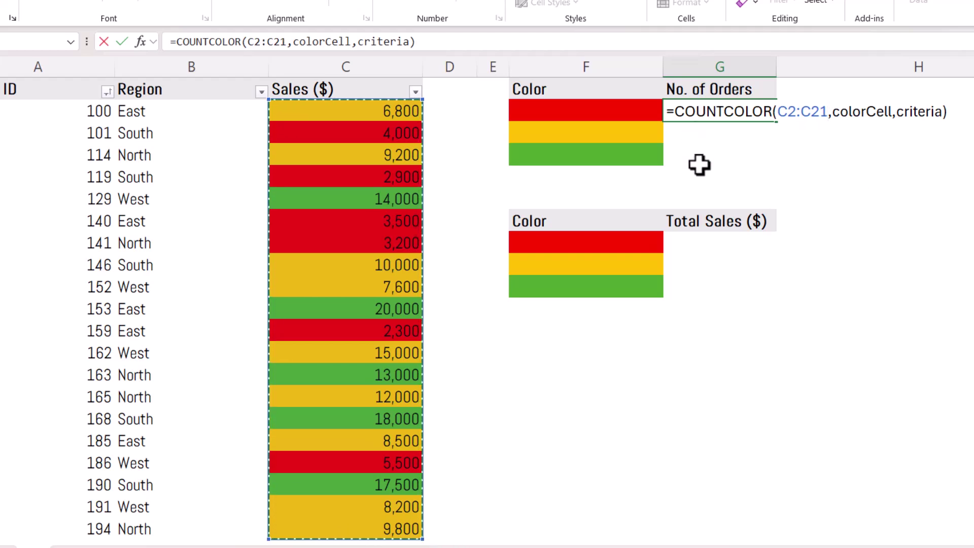
{"action": "key", "text": "F4"}
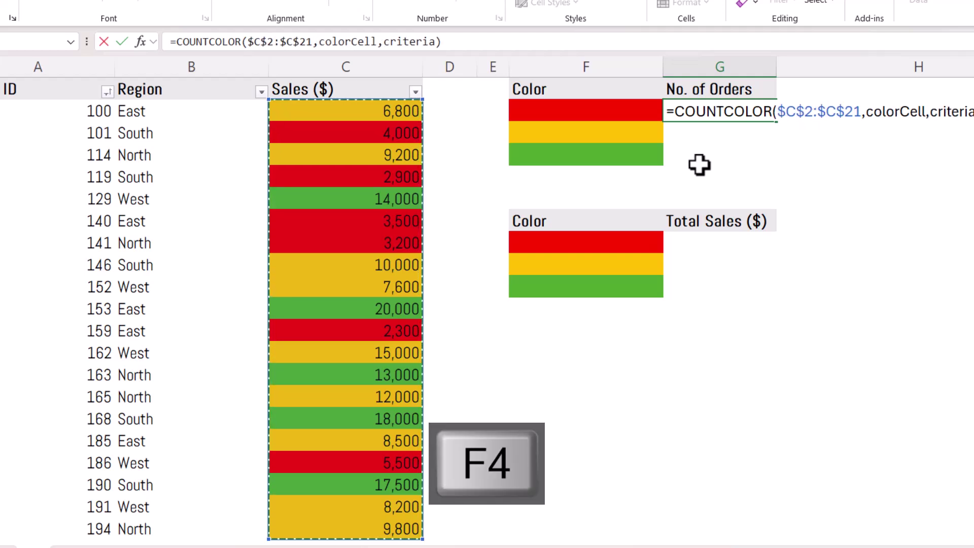
Complete it with colour cell F2 and criterion "cell", then fill down to G4.
{"action": "left_click", "coordinate": [866, 112]}
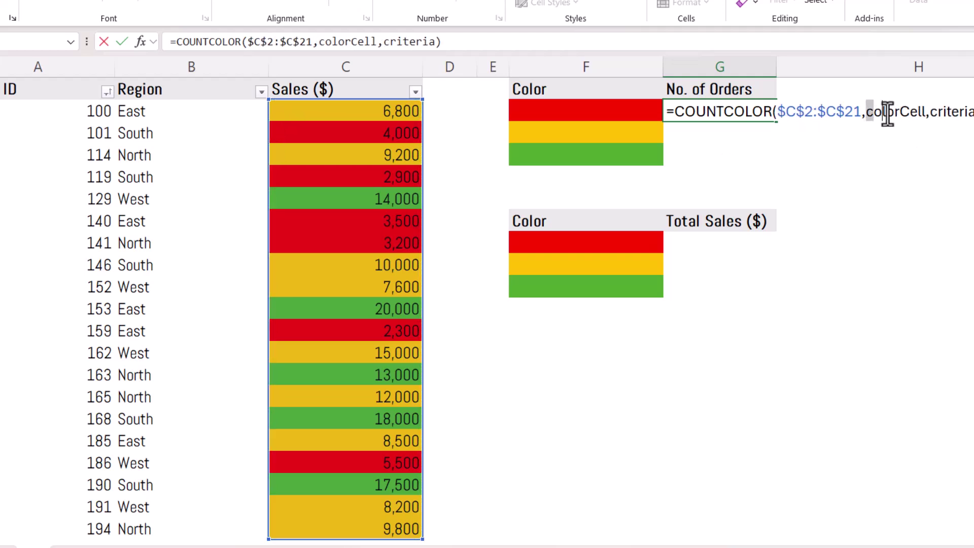
{"action": "left_click_drag", "start_coordinate": [887, 111], "coordinate": [925, 113]}
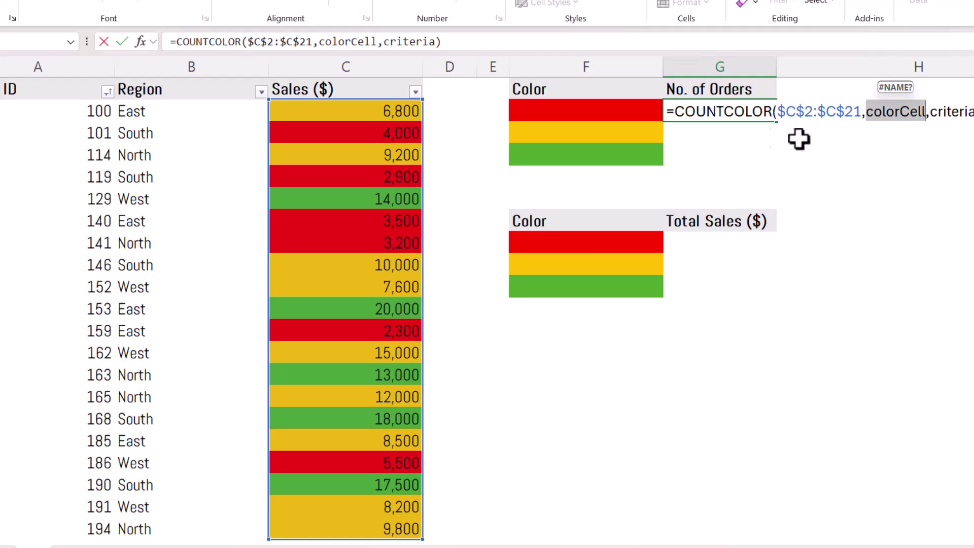
{"action": "left_click", "coordinate": [625, 113]}
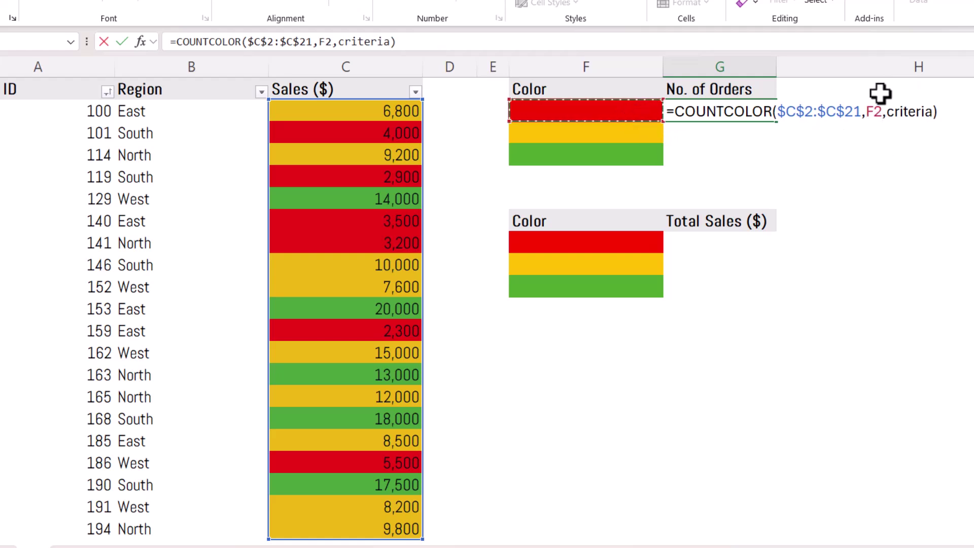
{"action": "left_click_drag", "start_coordinate": [886, 112], "coordinate": [928, 111]}
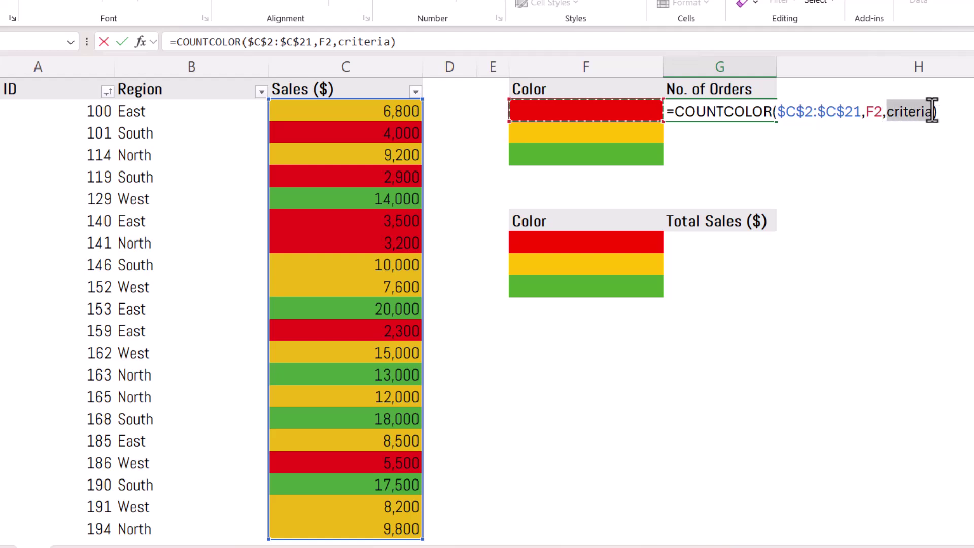
{"action": "type", "text": "\""}
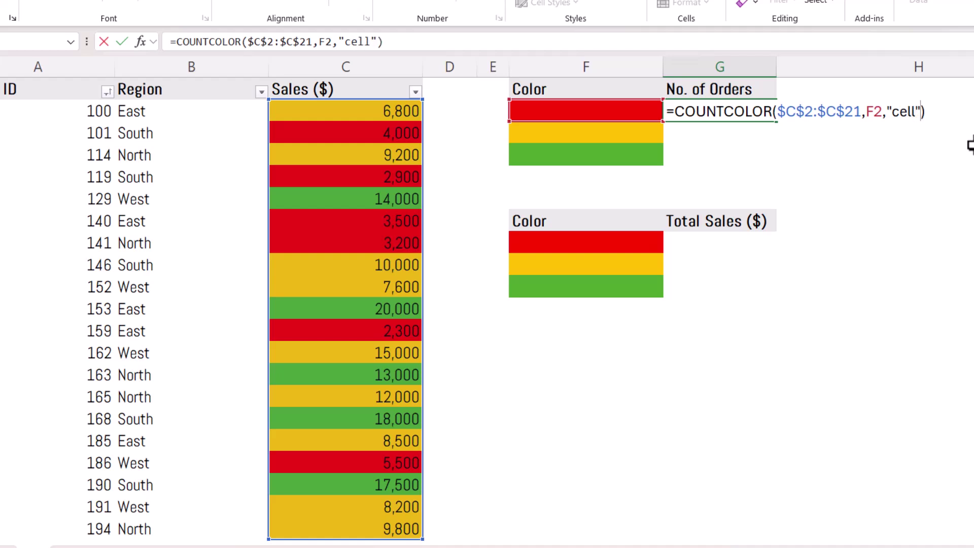
{"action": "type", "text": "cell\""}
{"action": "key", "text": "Return"}
{"action": "left_click", "coordinate": [772, 112]}
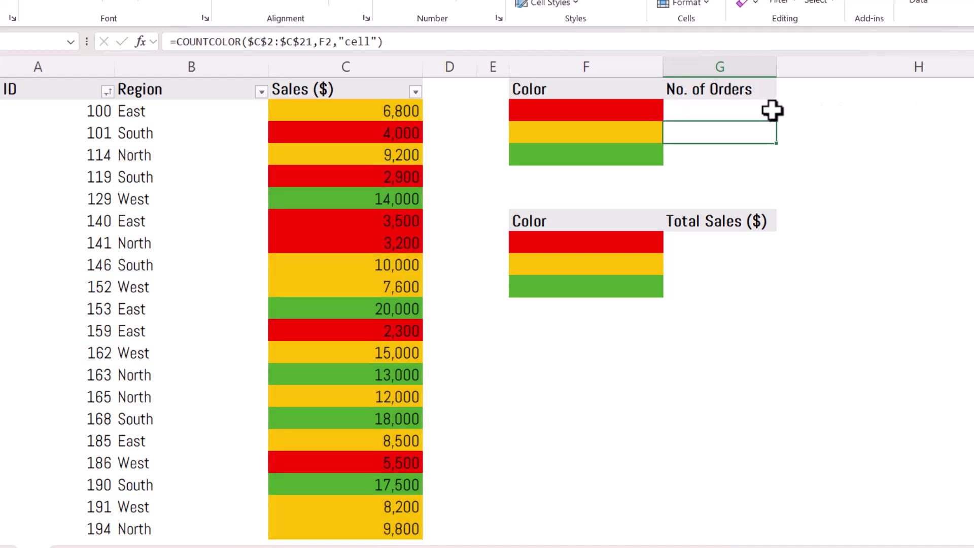
{"action": "left_click_drag", "start_coordinate": [777, 121], "coordinate": [768, 157]}
Start a SUMCOLOR formula in G8 on absolute range $C$2:$C$21.
{"action": "left_click", "coordinate": [676, 244]}
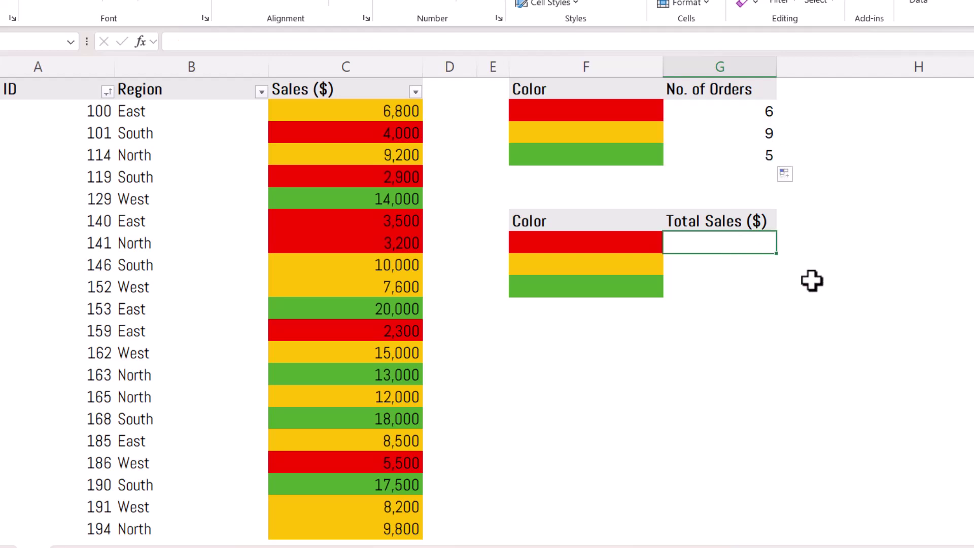
{"action": "type", "text": "=SUM"}
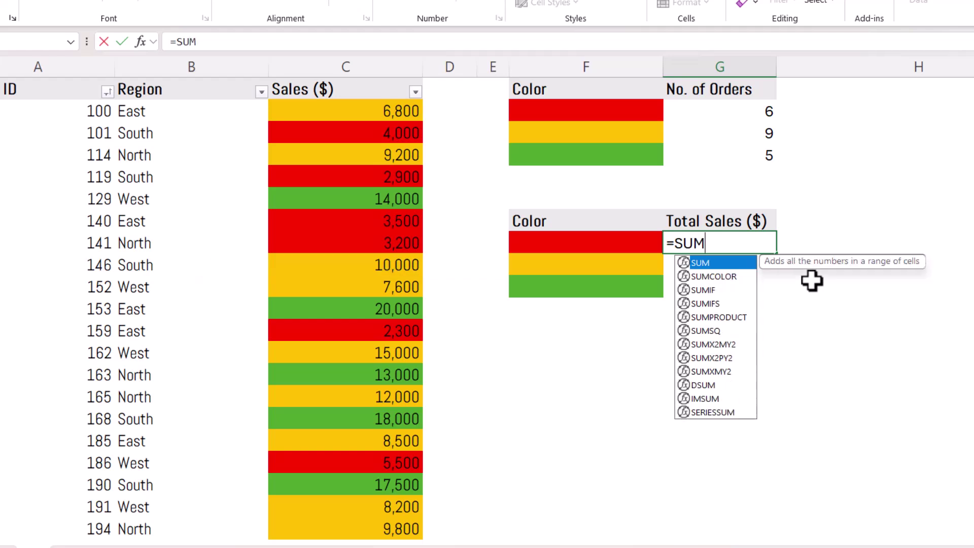
{"action": "double_click", "coordinate": [713, 276]}
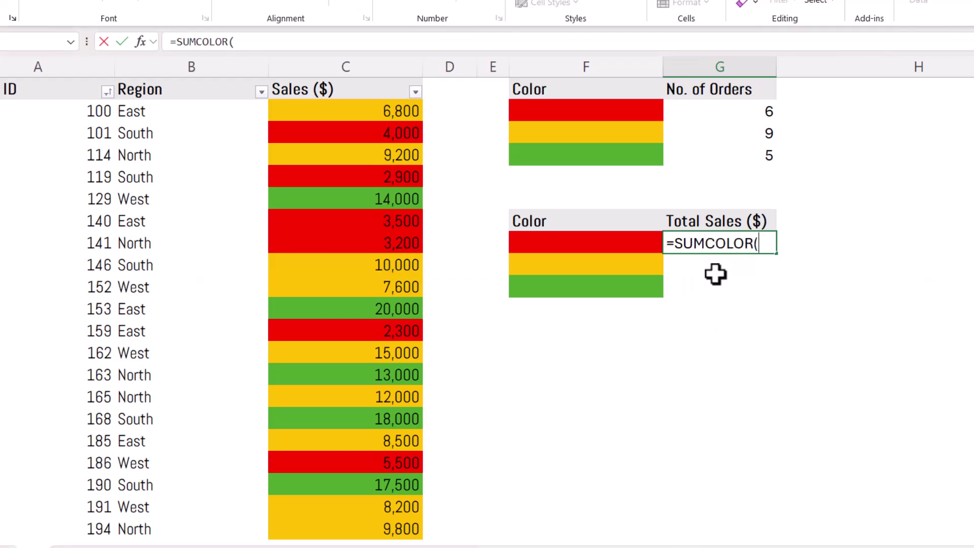
{"action": "key", "text": "ctrl+shift+a"}
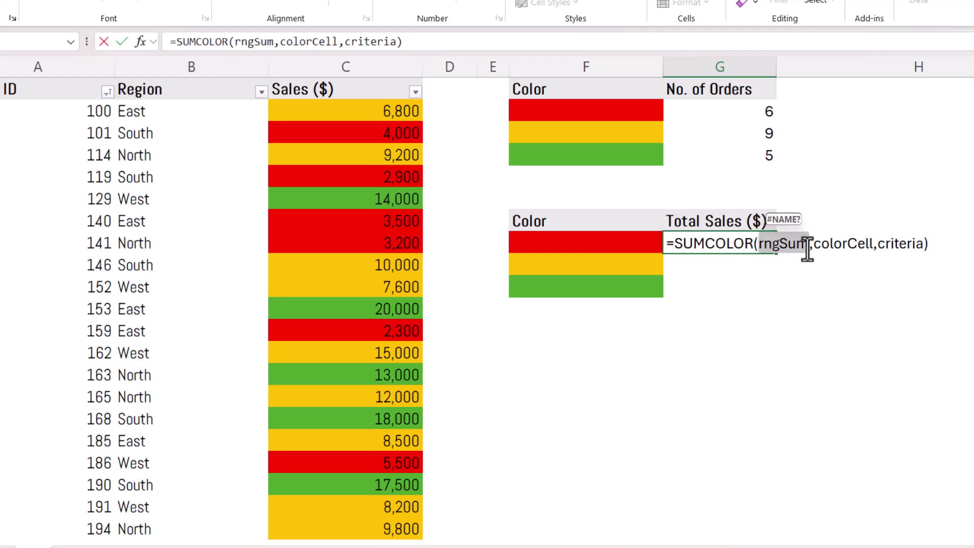
{"action": "left_click_drag", "start_coordinate": [359, 112], "coordinate": [356, 525]}
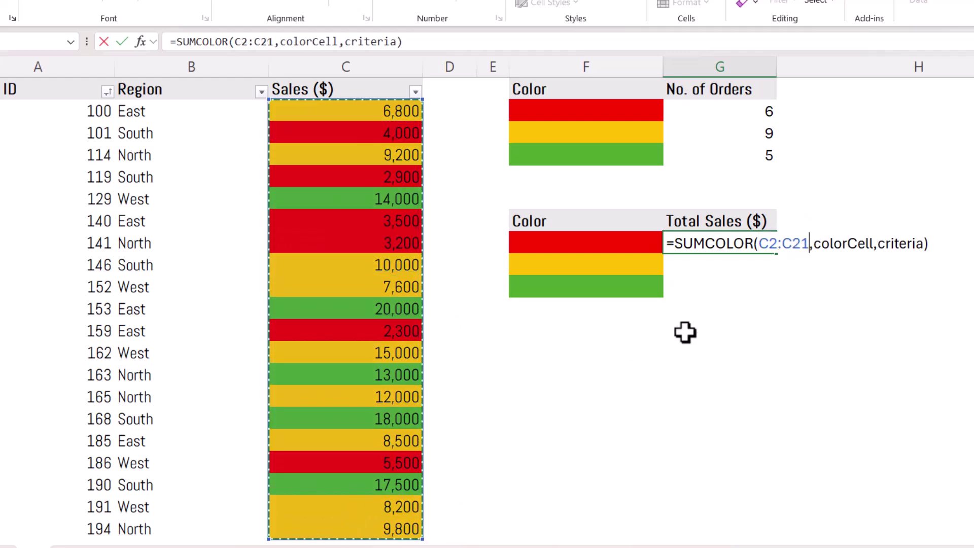
{"action": "key", "text": "F4"}
Complete it with colour cell F8 and criterion "cell", then fill down to G10.
{"action": "left_click_drag", "start_coordinate": [906, 243], "coordinate": [846, 243]}
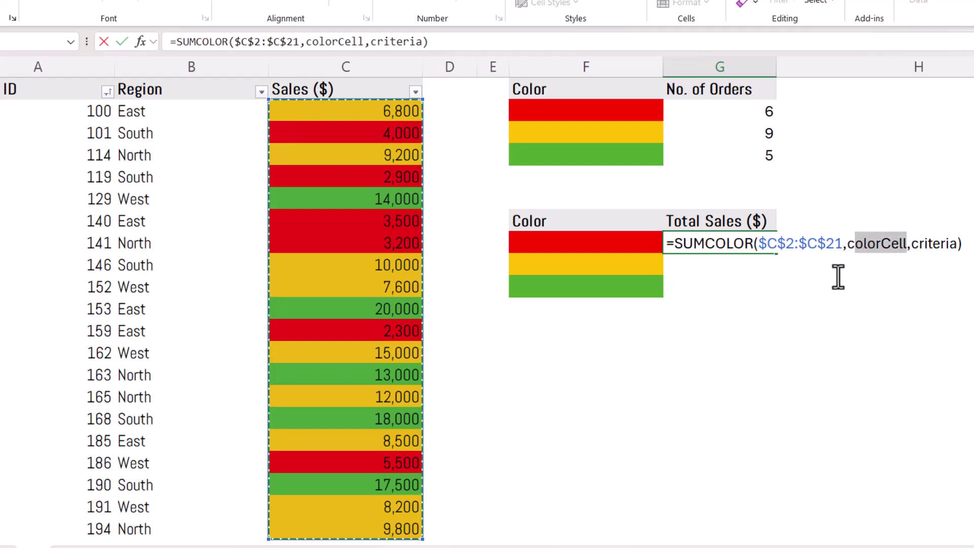
{"action": "left_click", "coordinate": [598, 242]}
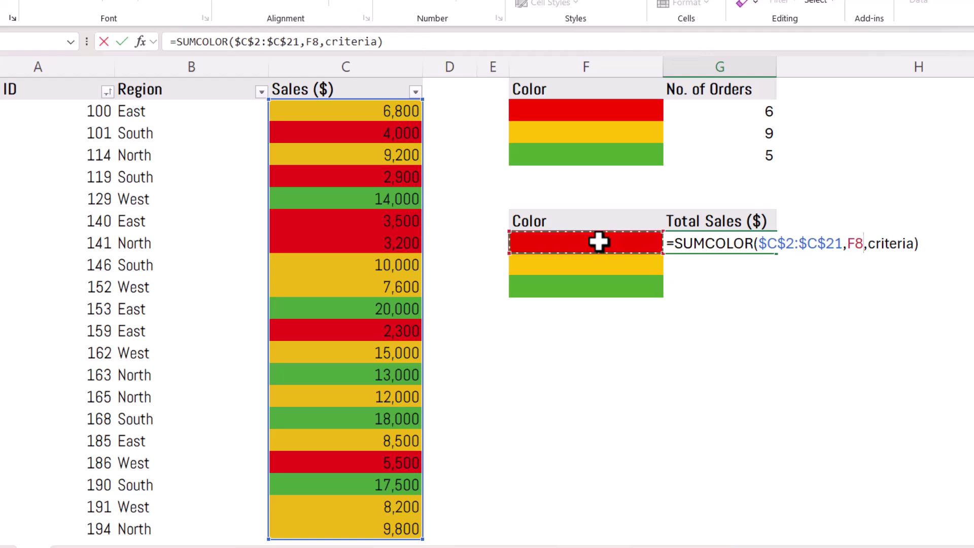
{"action": "left_click_drag", "start_coordinate": [869, 244], "coordinate": [916, 243]}
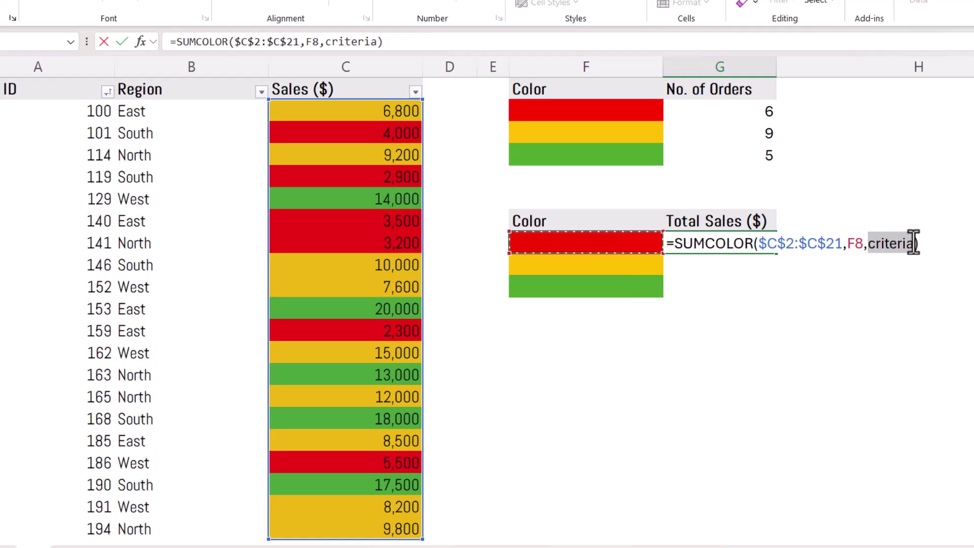
{"action": "type", "text": "\""}
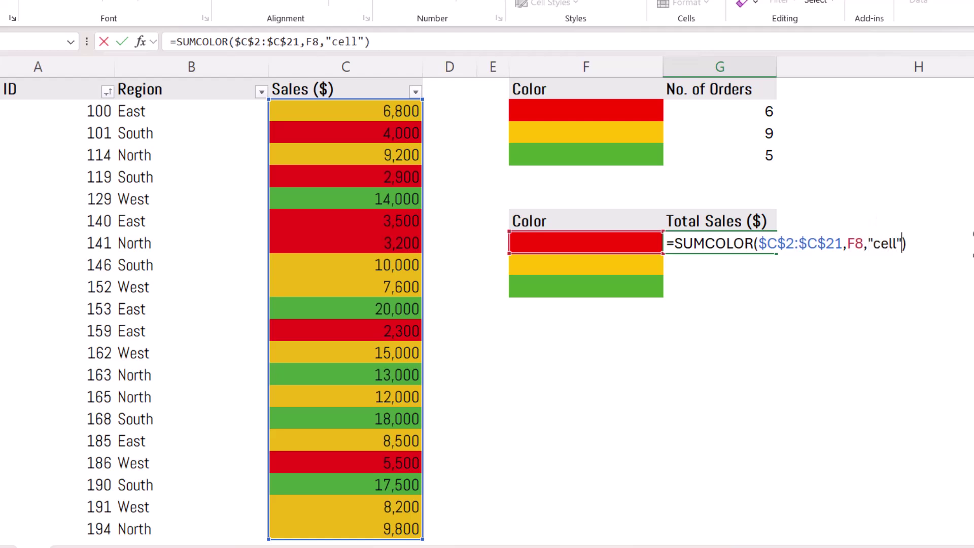
{"action": "type", "text": "cell\""}
{"action": "key", "text": "Return"}
{"action": "left_click", "coordinate": [733, 248]}
{"action": "left_click_drag", "start_coordinate": [774, 253], "coordinate": [767, 299]}
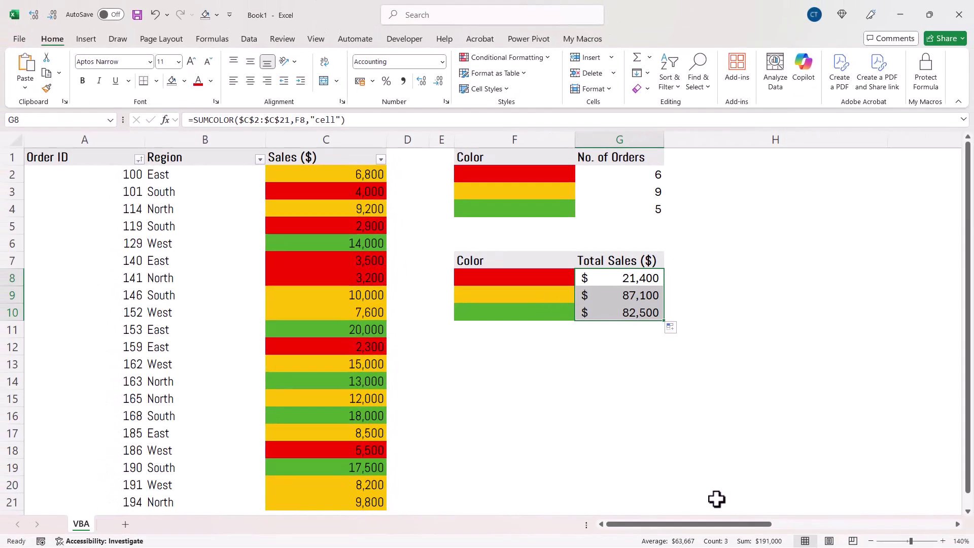
Check the P2 COUNTCOLOR "font" formula, then commit the red SUMCOLOR total in P8.
{"action": "left_click_drag", "start_coordinate": [717, 524], "coordinate": [837, 530]}
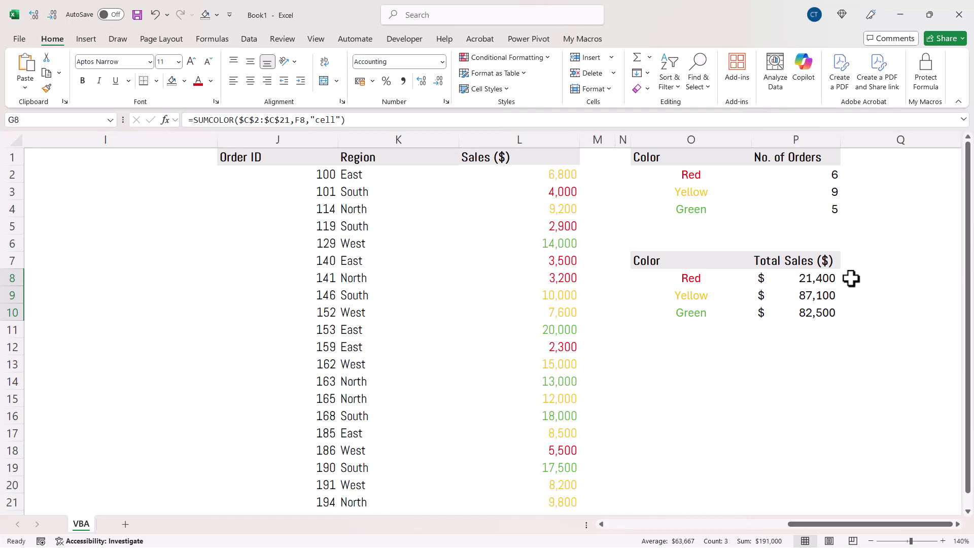
{"action": "left_click", "coordinate": [801, 169]}
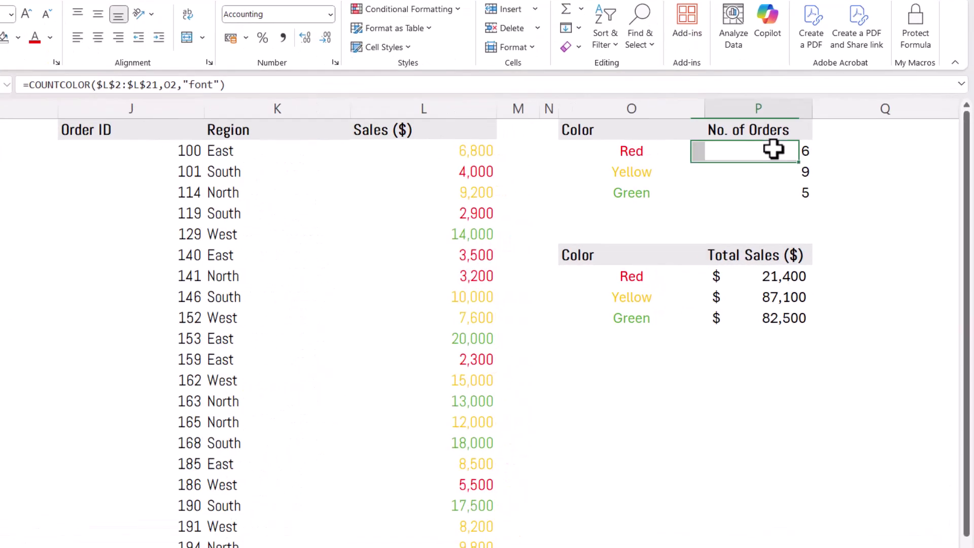
{"action": "double_click", "coordinate": [773, 149]}
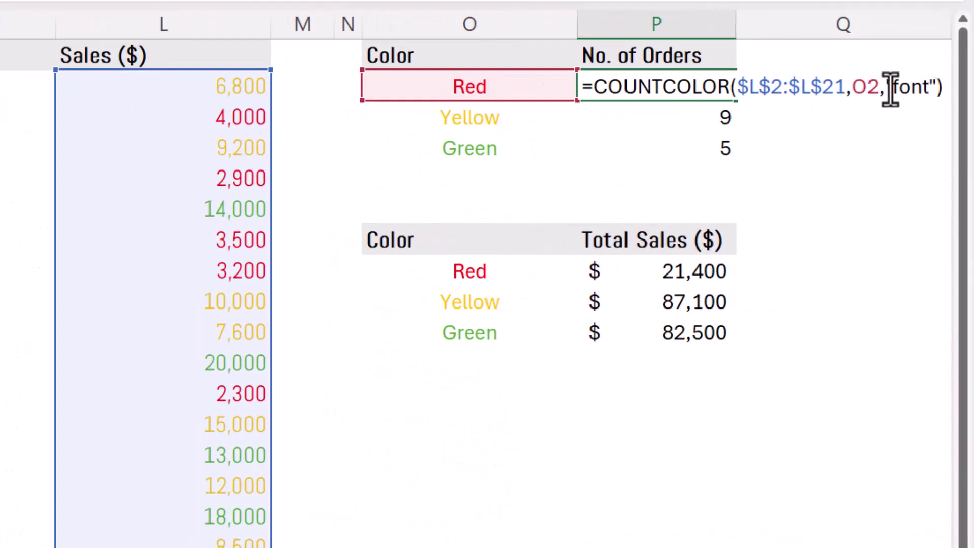
{"action": "left_click_drag", "start_coordinate": [917, 151], "coordinate": [934, 152]}
{"action": "left_click_drag", "start_coordinate": [917, 87], "coordinate": [931, 87]}
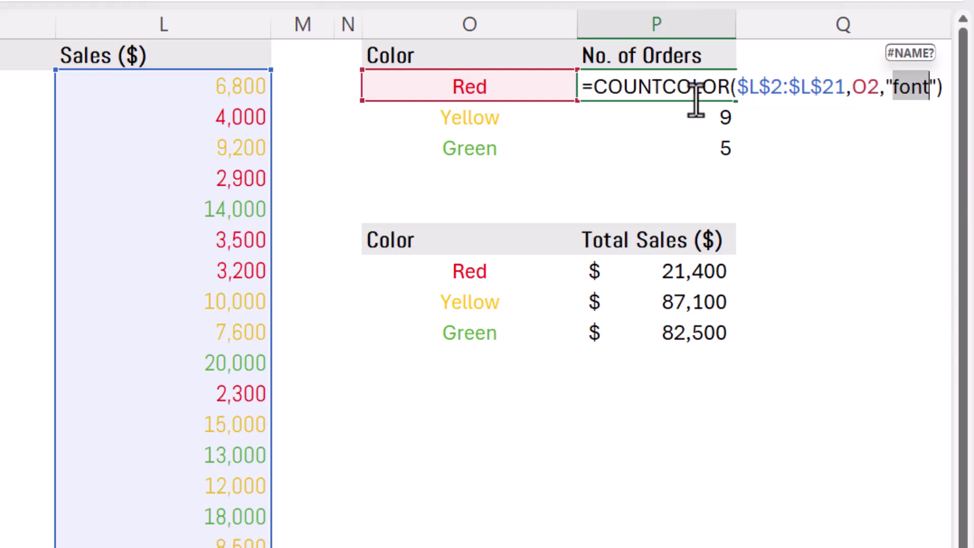
{"action": "key", "text": "Return"}
{"action": "double_click", "coordinate": [710, 272]}
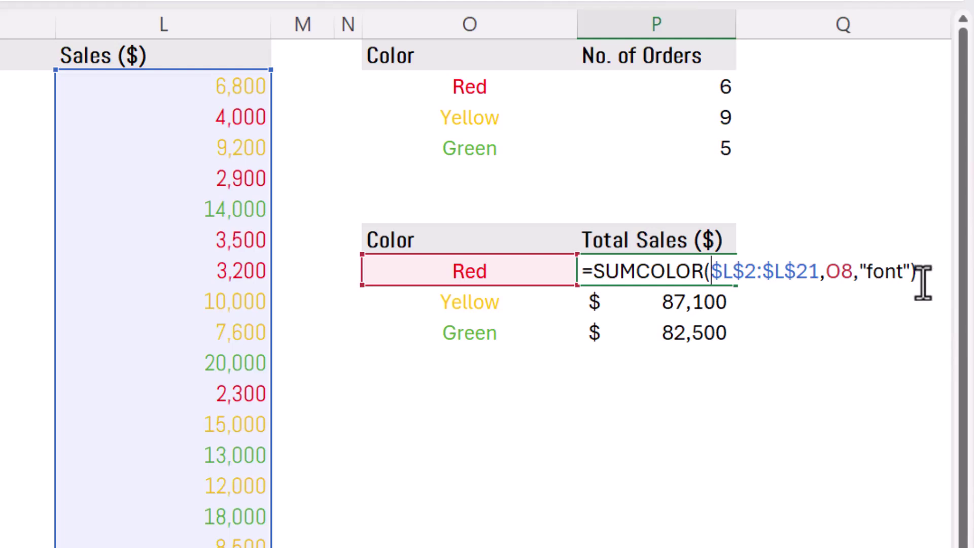
{"action": "key", "text": "Return"}
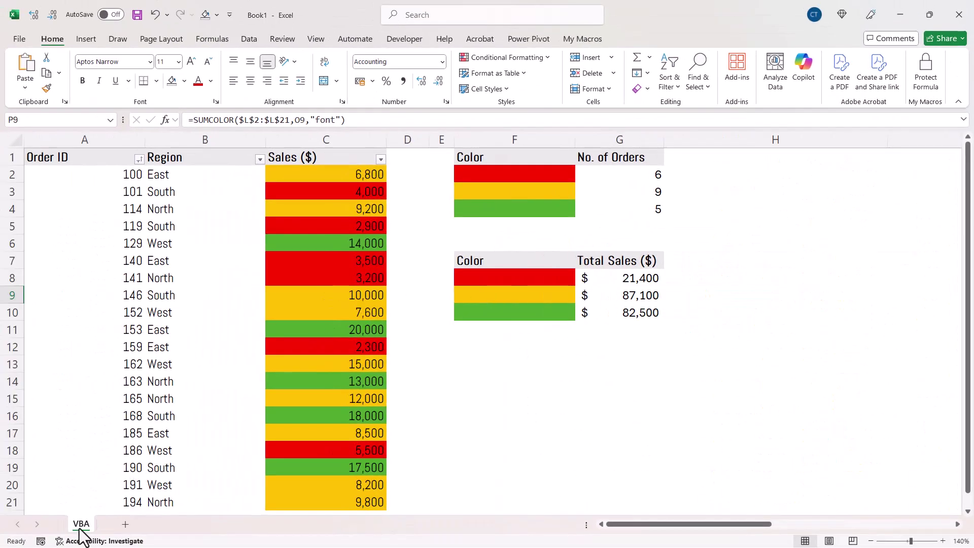
{"action": "right_click", "coordinate": [80, 528]}
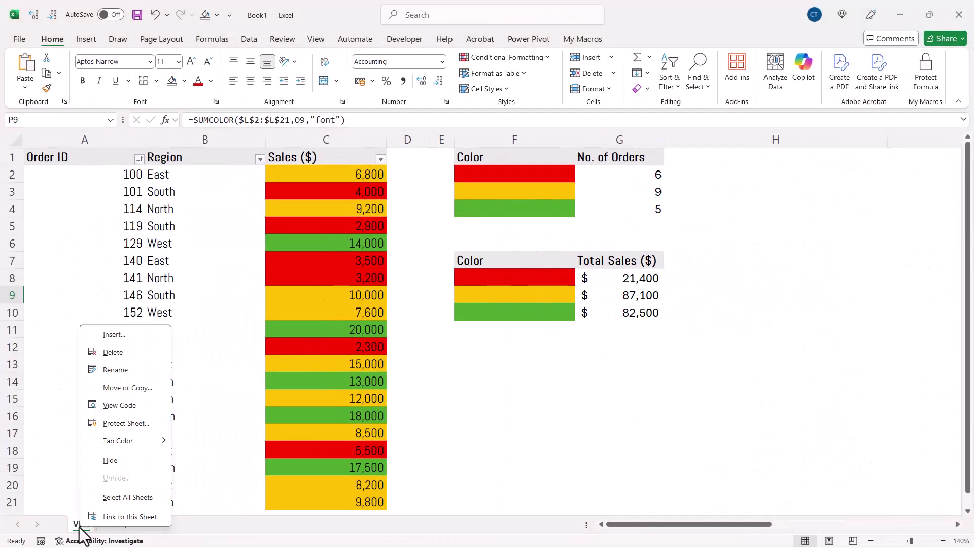
{"action": "left_click", "coordinate": [123, 405]}
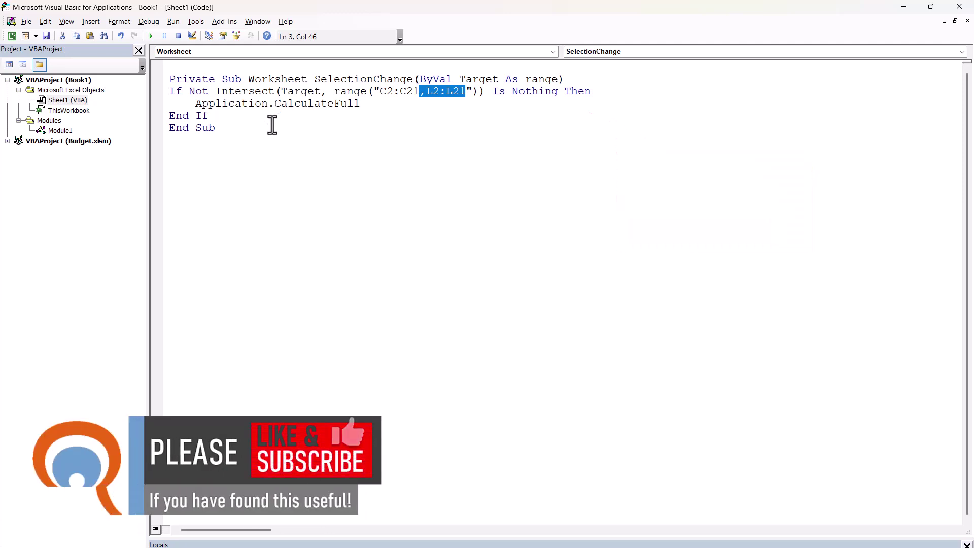
{"action": "left_click", "coordinate": [957, 6]}
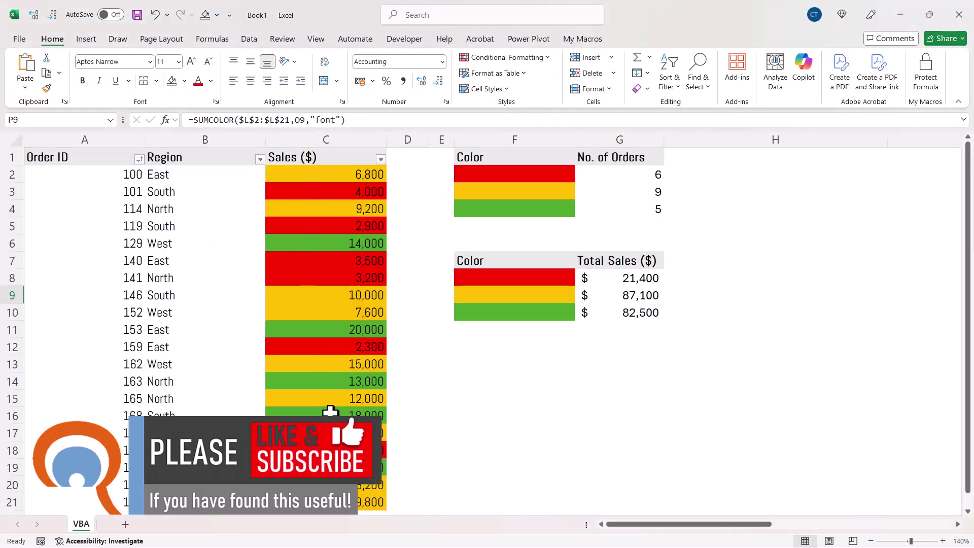
{"action": "left_click_drag", "start_coordinate": [738, 525], "coordinate": [920, 528]}
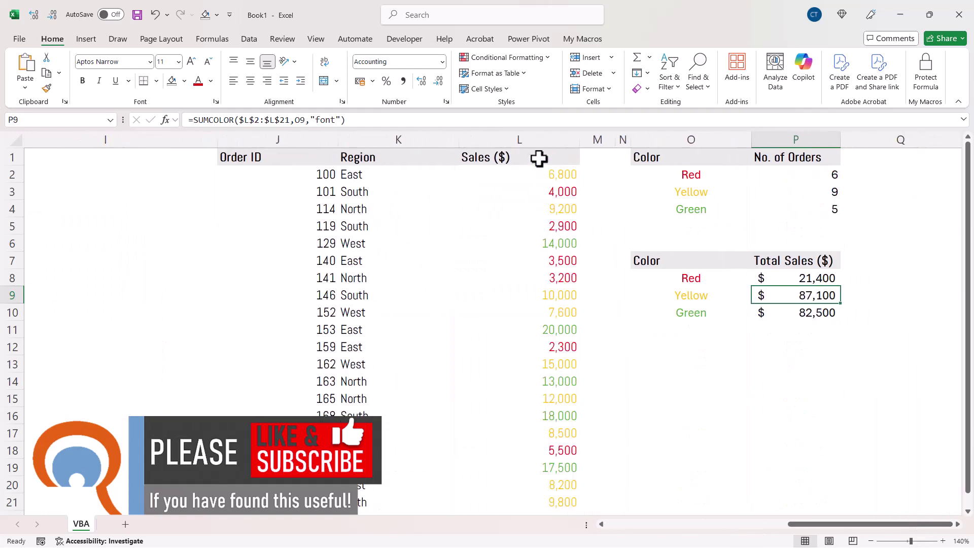
{"action": "left_click_drag", "start_coordinate": [813, 526], "coordinate": [419, 536]}
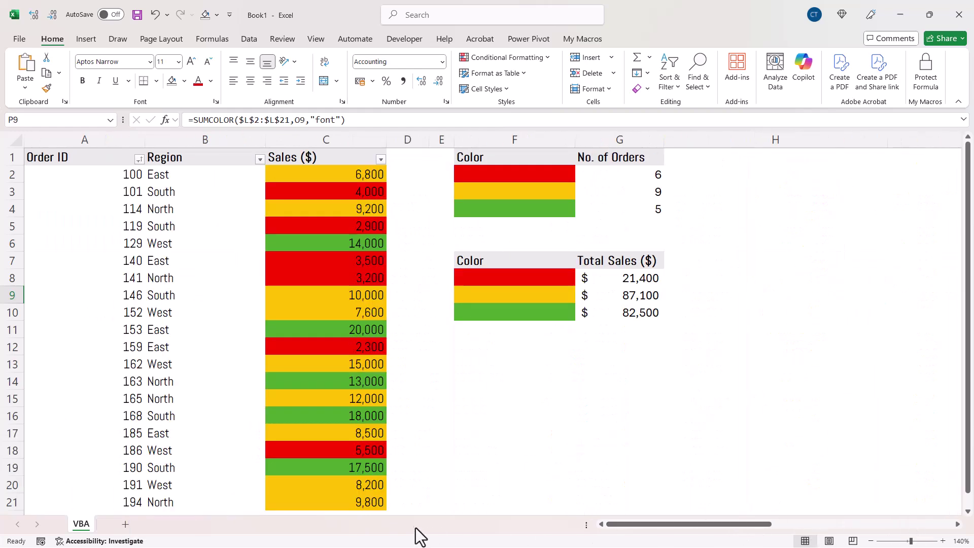
{"action": "left_click", "coordinate": [336, 206]}
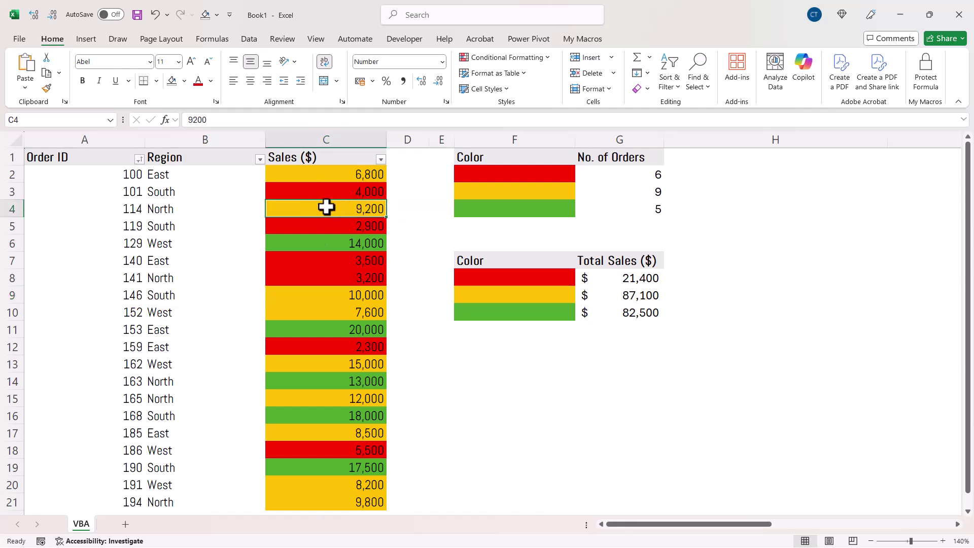
{"action": "left_click", "coordinate": [184, 81]}
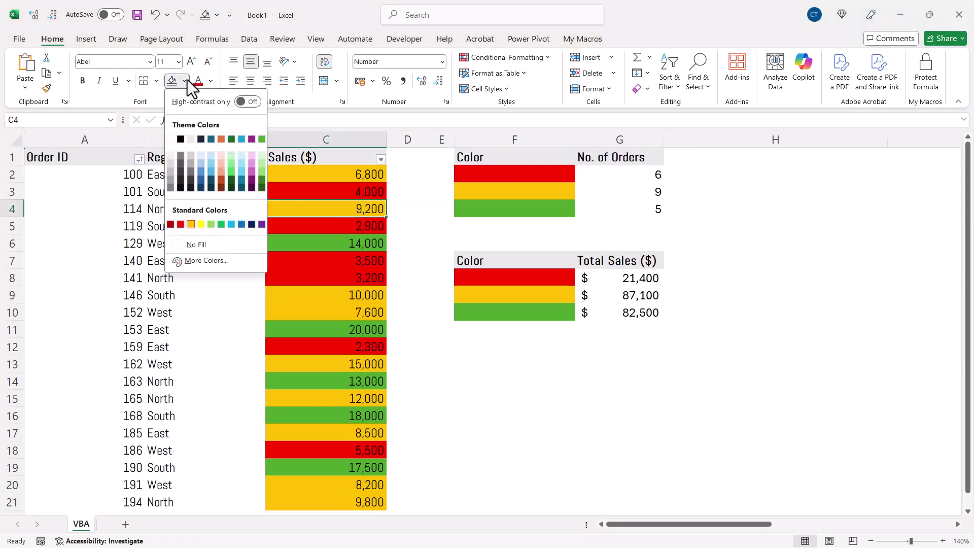
{"action": "left_click", "coordinate": [184, 225]}
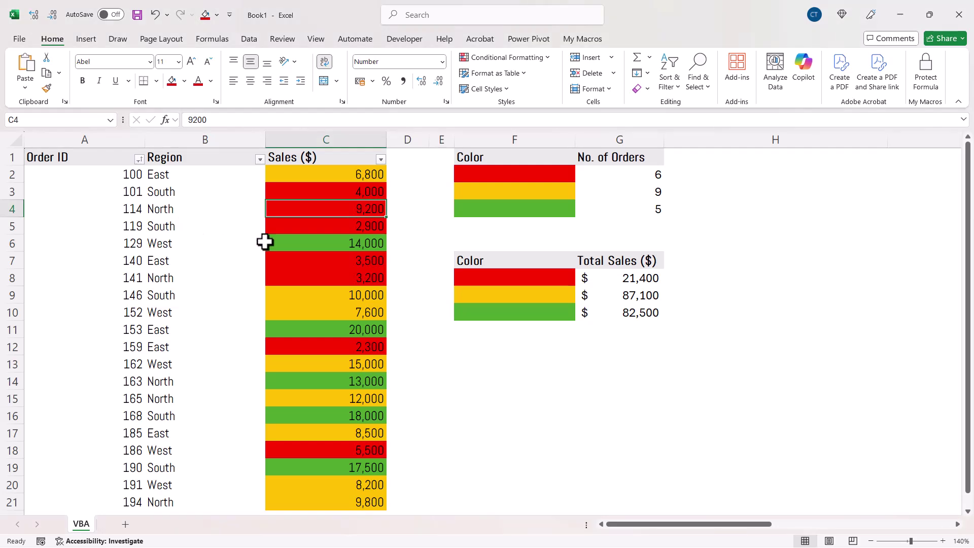
{"action": "left_click", "coordinate": [336, 230]}
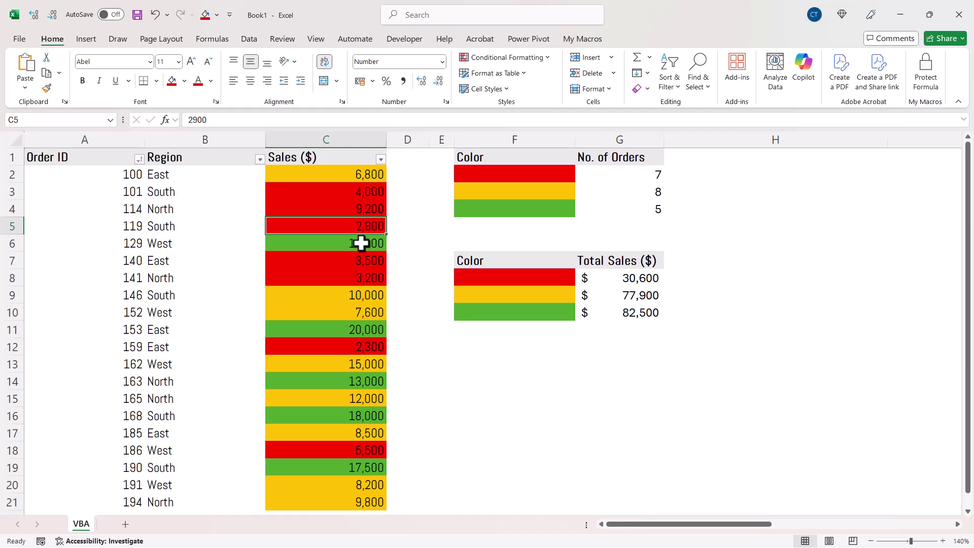
{"action": "key", "text": "Up"}
{"action": "key", "text": "F4"}
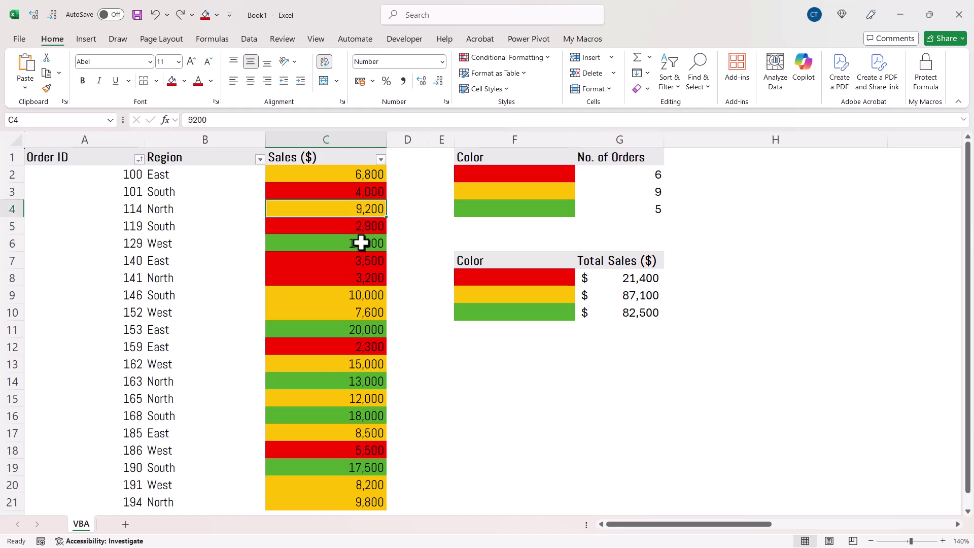
{"action": "left_click", "coordinate": [173, 81]}
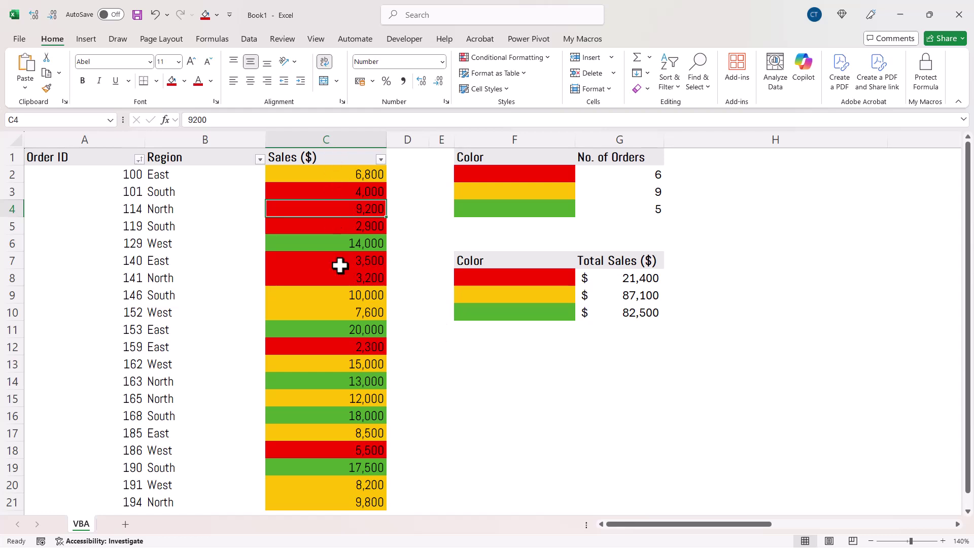
{"action": "left_click", "coordinate": [503, 396]}
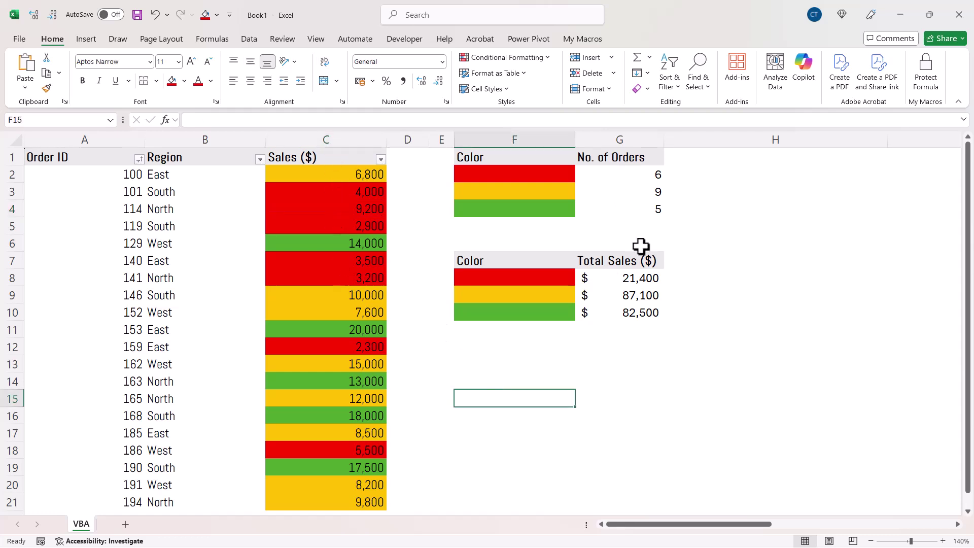
{"action": "key", "text": "ctrl+z"}
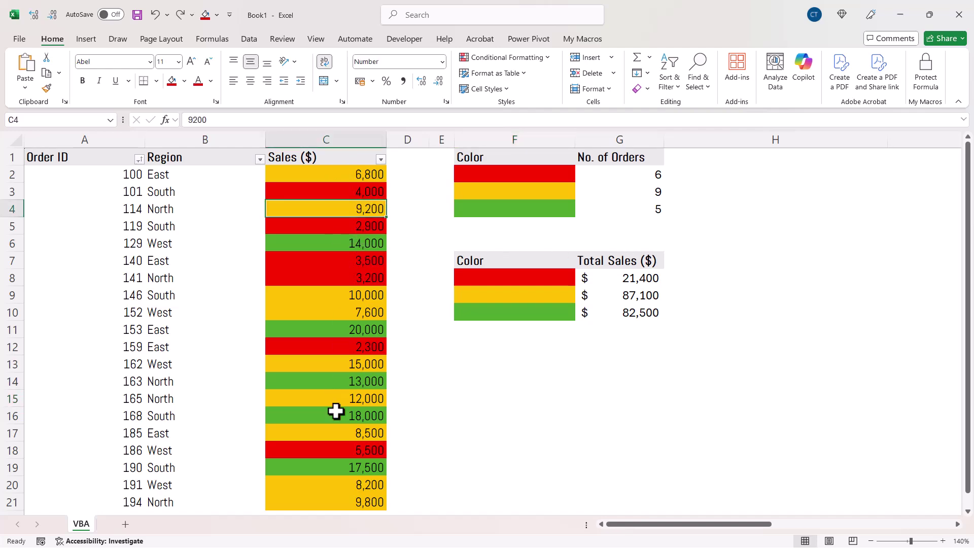
{"action": "left_click_drag", "start_coordinate": [656, 522], "coordinate": [800, 535]}
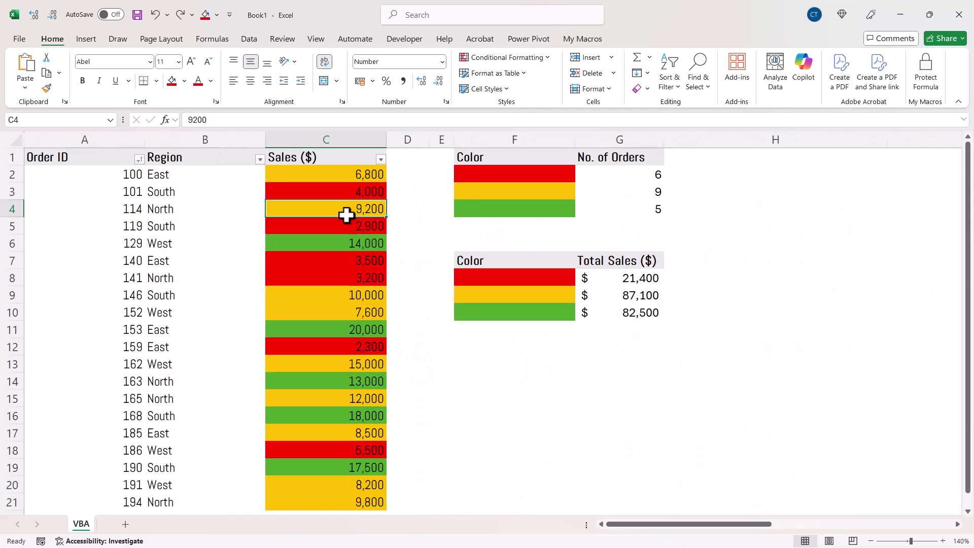
{"action": "right_click", "coordinate": [81, 525]}
{"action": "left_click", "coordinate": [118, 405]}
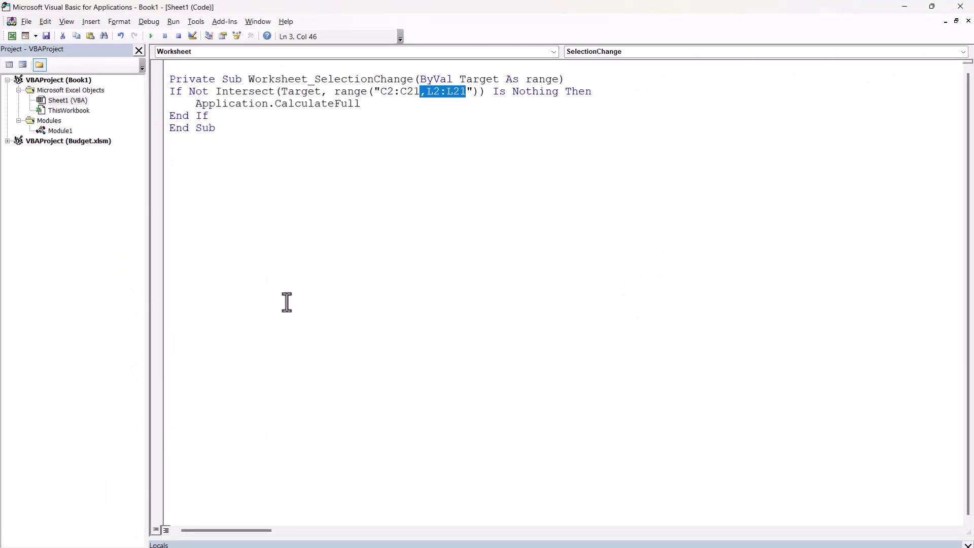
{"action": "left_click_drag", "start_coordinate": [188, 124], "coordinate": [317, 122]}
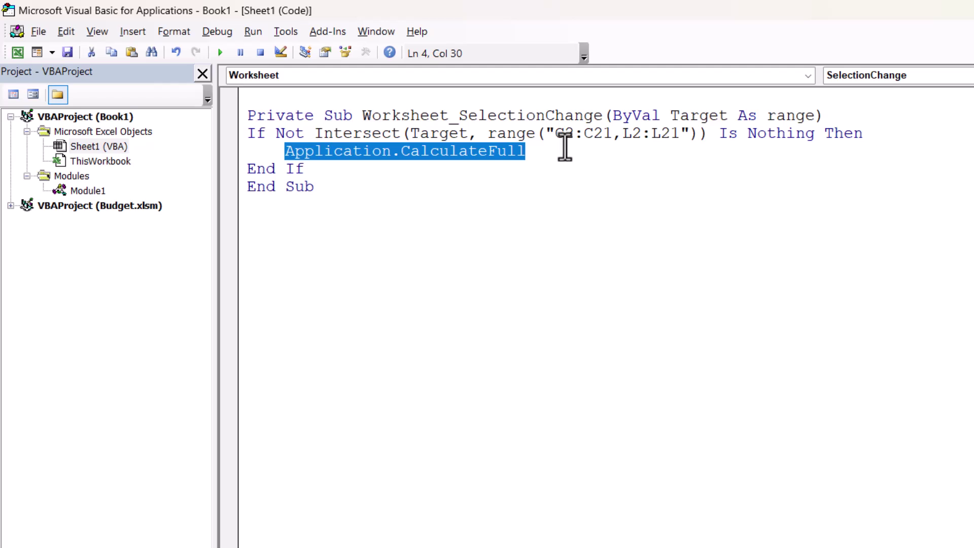
{"action": "left_click_drag", "start_coordinate": [553, 134], "coordinate": [680, 121]}
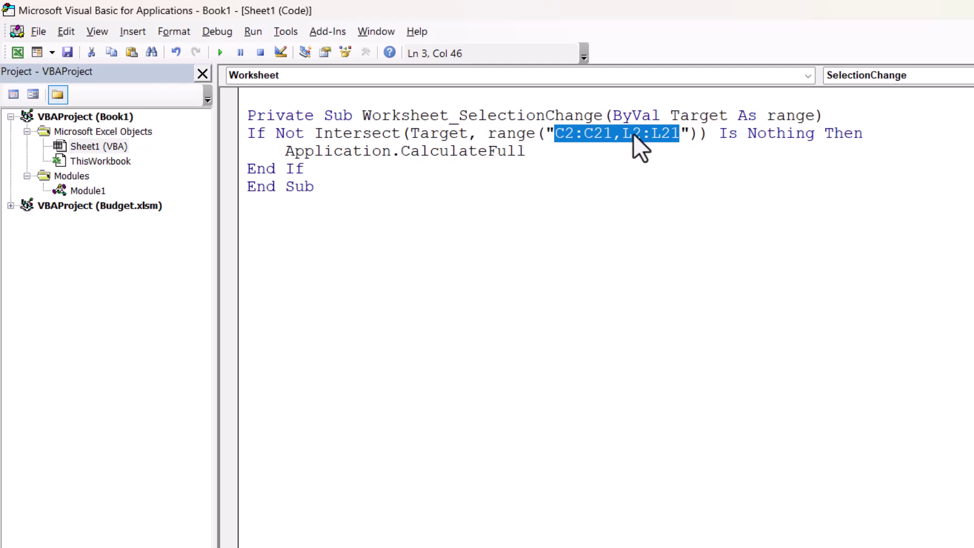
{"action": "left_click_drag", "start_coordinate": [245, 135], "coordinate": [869, 135]}
{"action": "key", "text": "Delete"}
{"action": "left_click_drag", "start_coordinate": [307, 170], "coordinate": [247, 171]}
{"action": "key", "text": "Delete"}
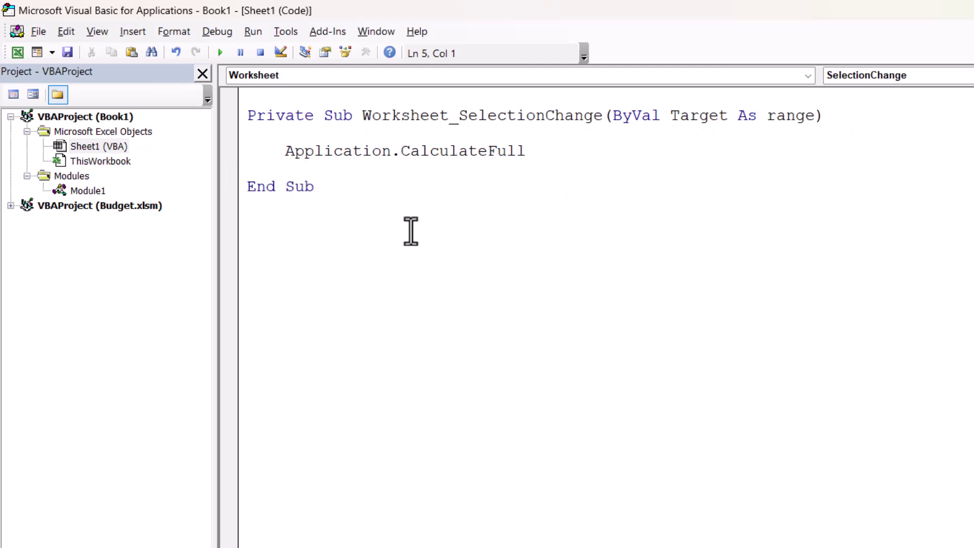
{"action": "key", "text": "ctrl+z"}
{"action": "key", "text": "ctrl+z"}
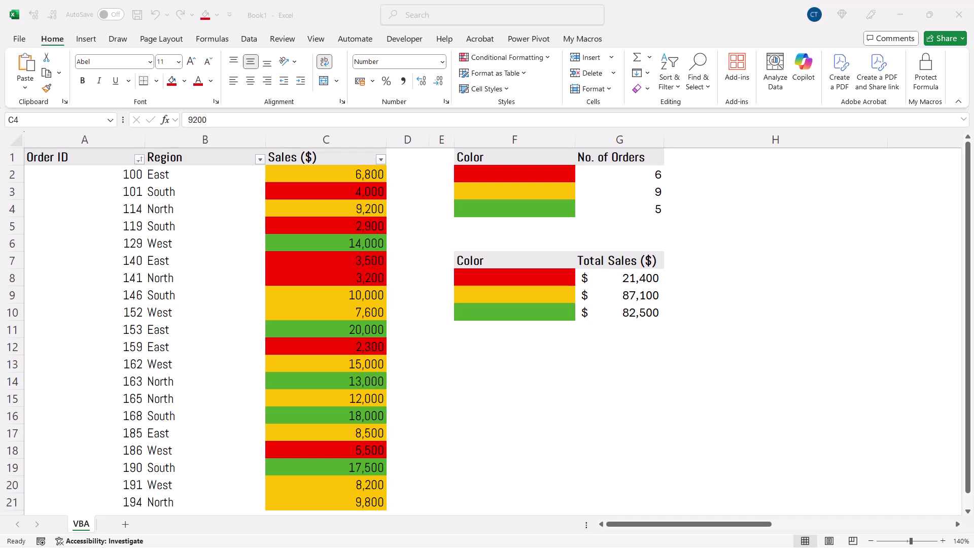
{"action": "left_click", "coordinate": [23, 40]}
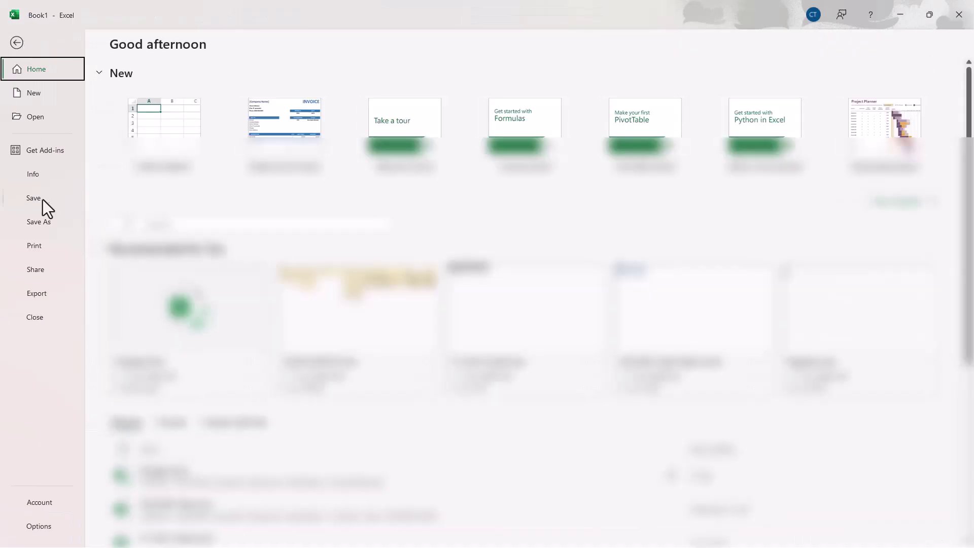
{"action": "left_click", "coordinate": [43, 219]}
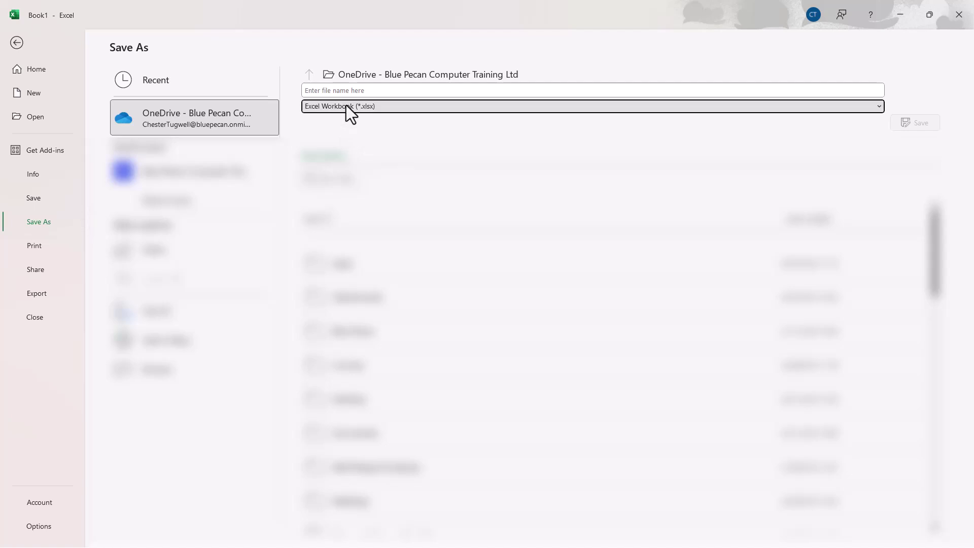
{"action": "left_click", "coordinate": [346, 106]}
{"action": "left_click", "coordinate": [341, 132]}
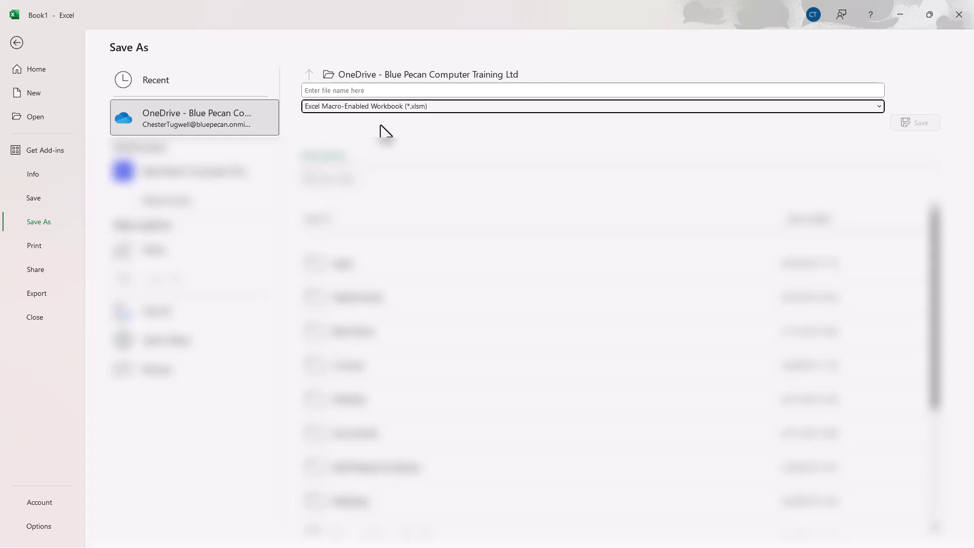
{"action": "left_click", "coordinate": [16, 43]}
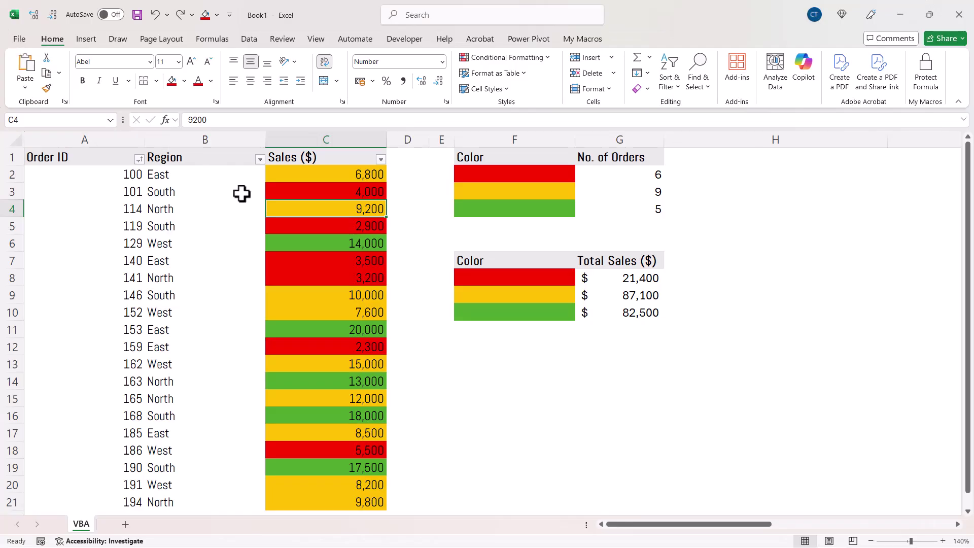